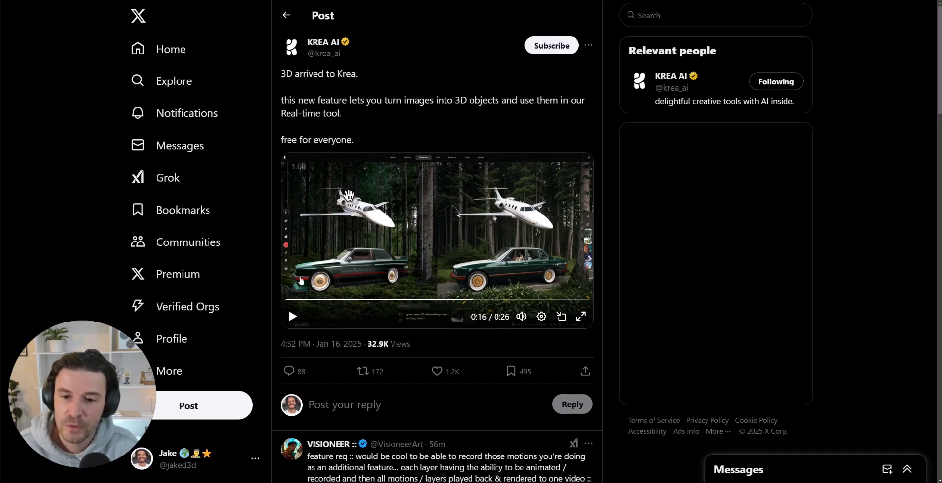
# Restart the Krea image-to-3D announcement video on the X post
pyautogui.click(300, 299)
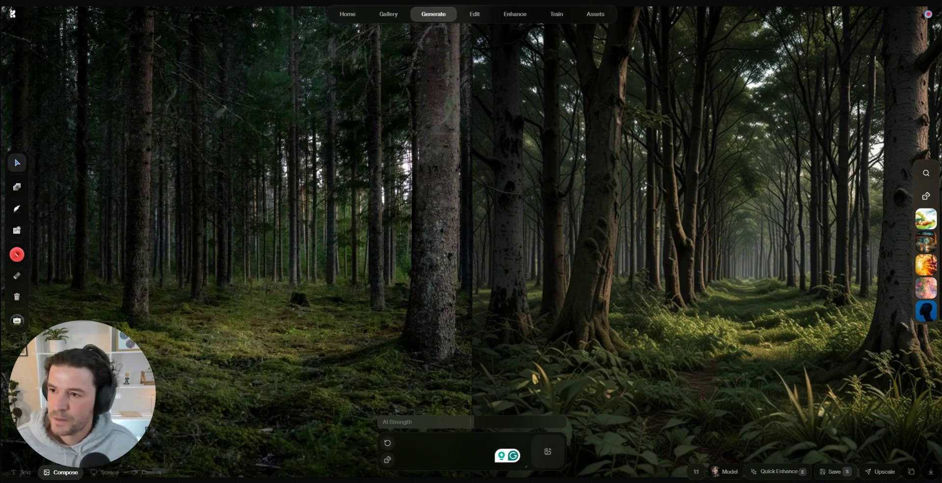
# Drop the black-and-white sneaker photo onto the forest canvas and enlarge it by its corner
pyautogui.moveTo(245, 164); pyautogui.dragTo(229, 164)
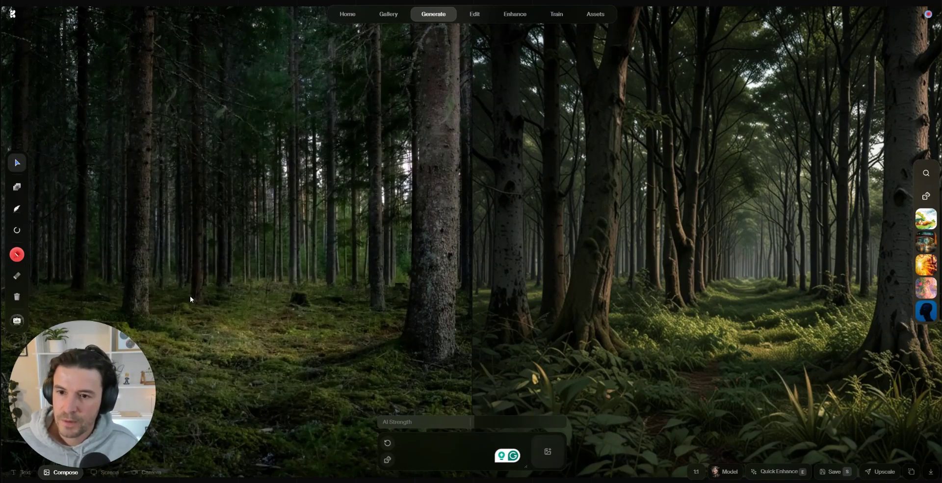
pyautogui.click(239, 171)
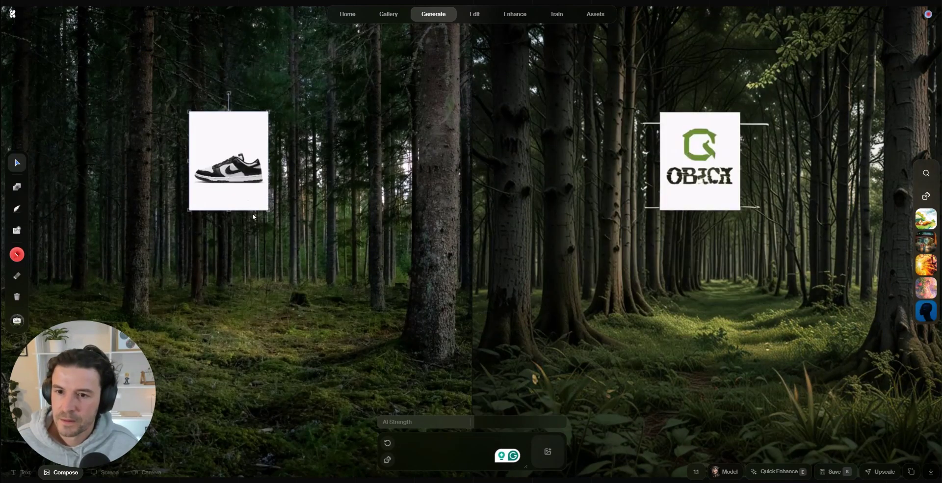
pyautogui.moveTo(269, 209); pyautogui.dragTo(377, 347)
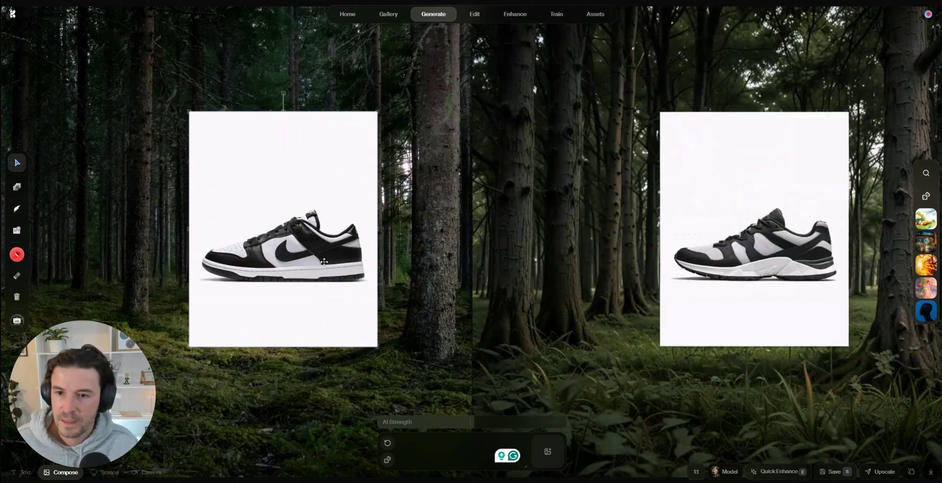
# Convert the sneaker photo into a 3D shoe using its right-click Convert to 3D action
pyautogui.rightClick(276, 200)
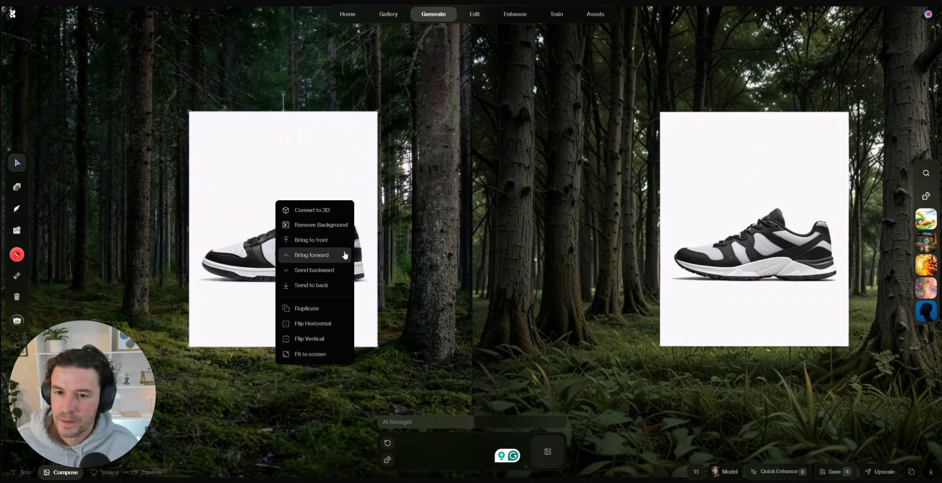
pyautogui.click(326, 226)
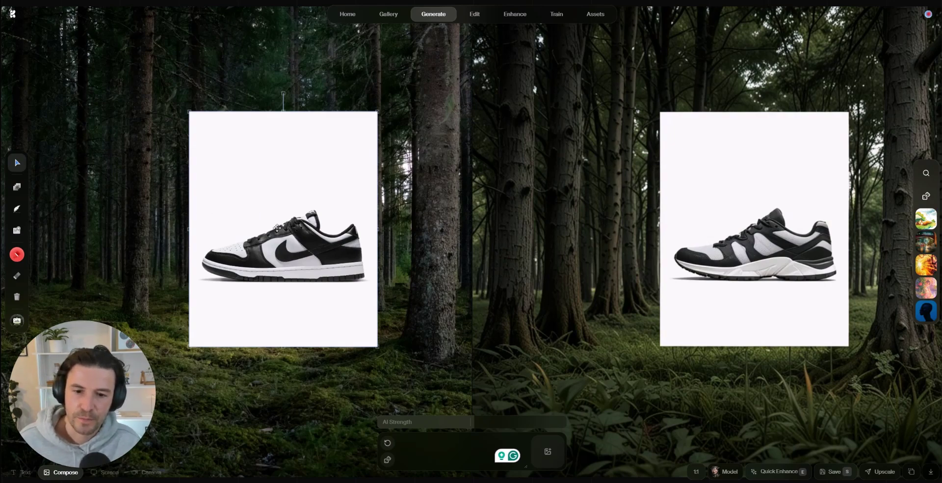
pyautogui.rightClick(224, 176)
pyautogui.click(215, 169)
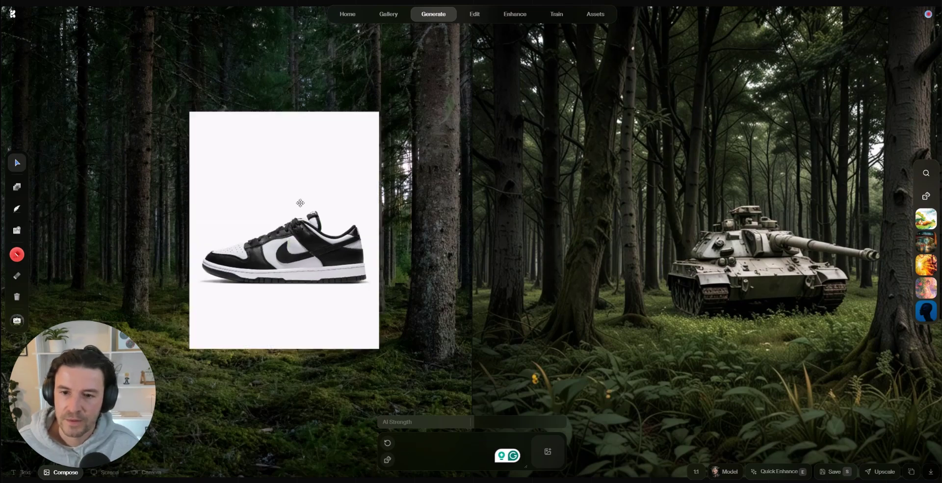
pyautogui.rightClick(265, 178)
pyautogui.click(293, 185)
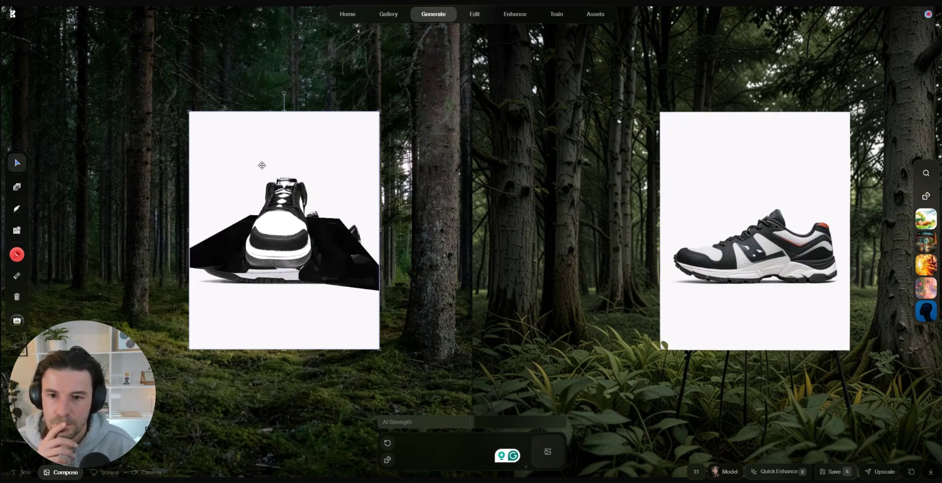
# Move the flat sneaker photo to the top-left and rotate the 3D shoe
pyautogui.moveTo(287, 319); pyautogui.dragTo(116, 199)
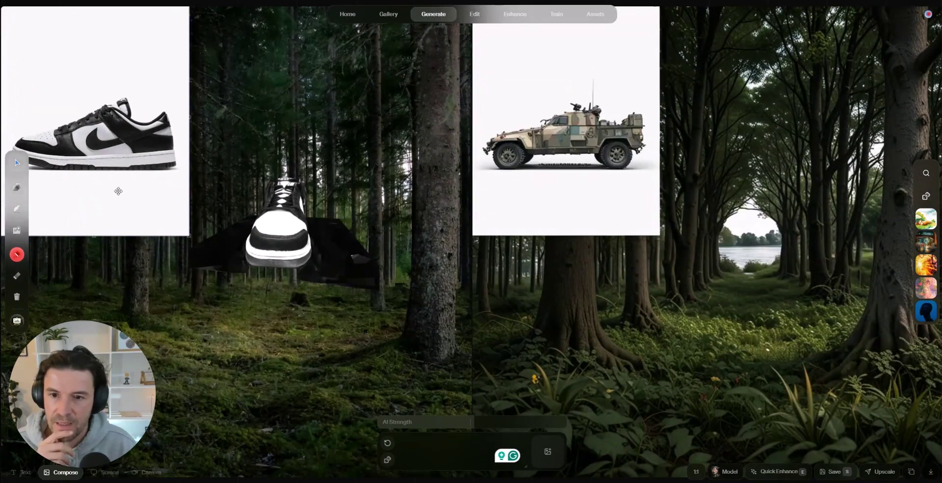
pyautogui.click(290, 211)
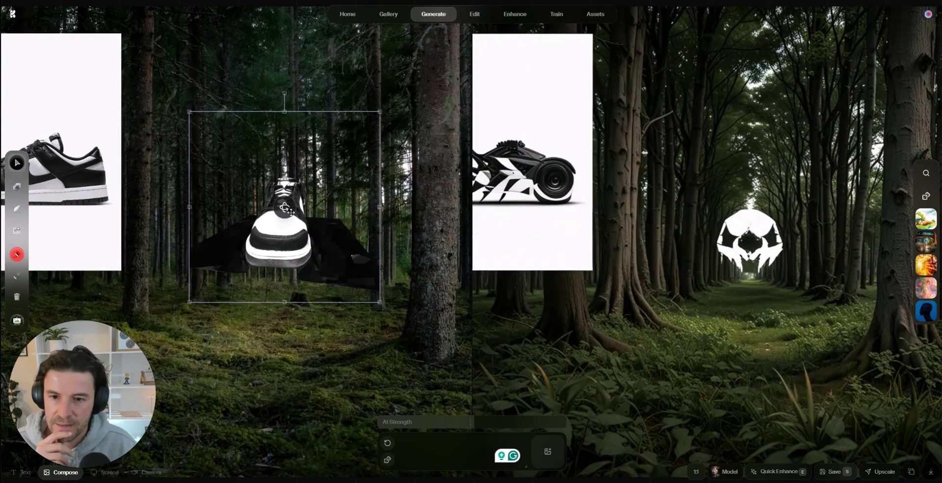
pyautogui.moveTo(284, 208); pyautogui.dragTo(253, 221)
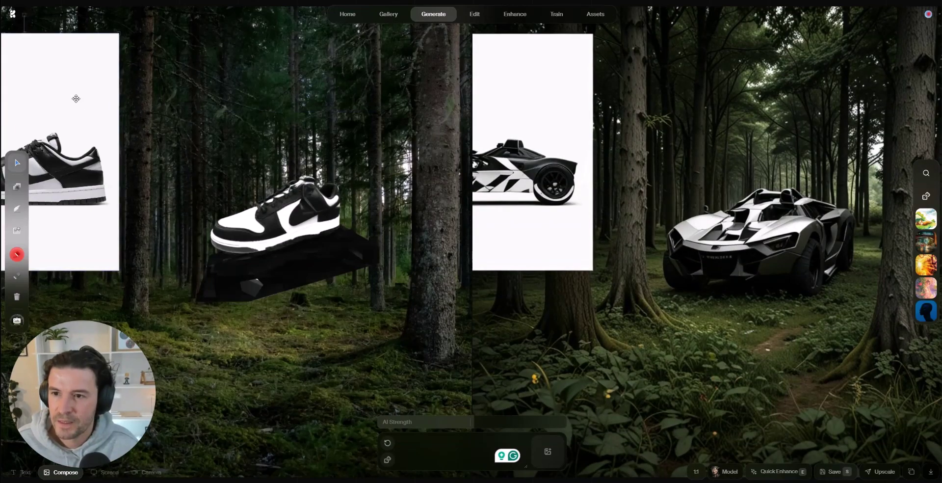
# Push the photo further left and set the prompt to 'nike dunk sneaker'
pyautogui.moveTo(110, 118); pyautogui.dragTo(45, 101)
pyautogui.click(322, 231)
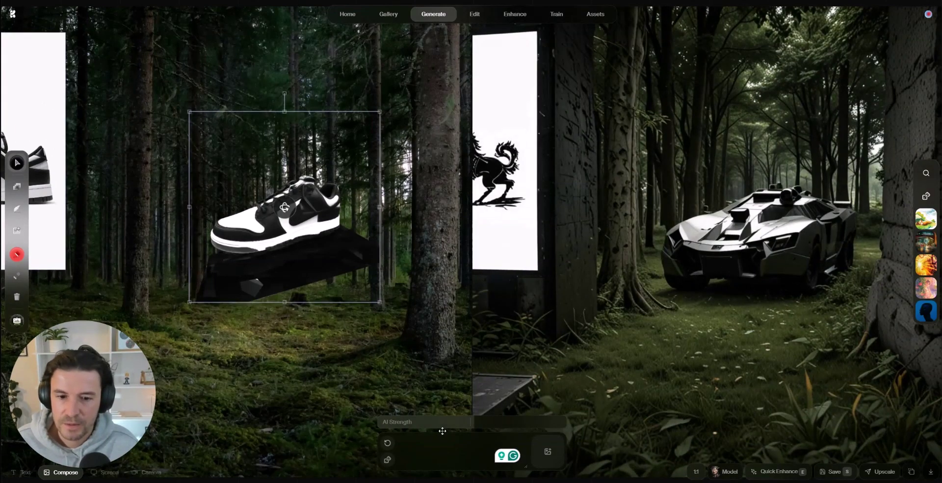
pyautogui.write('nike ')
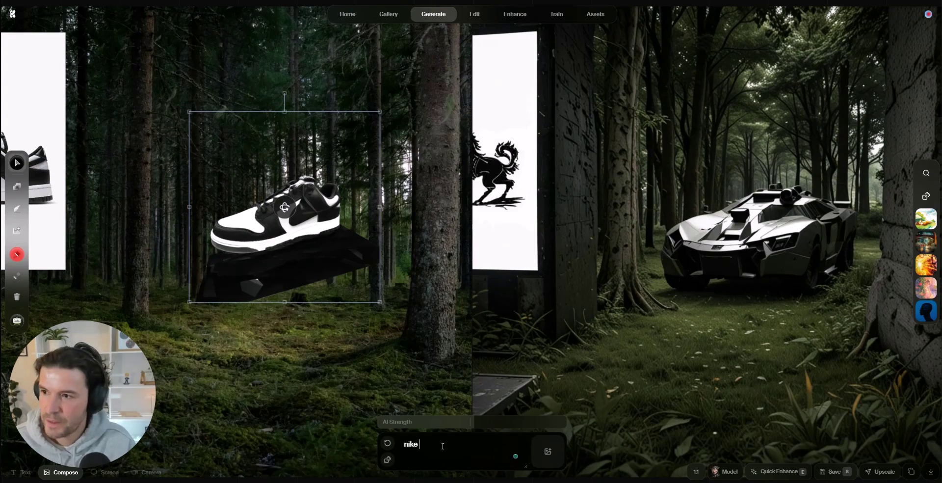
pyautogui.write('dunk')
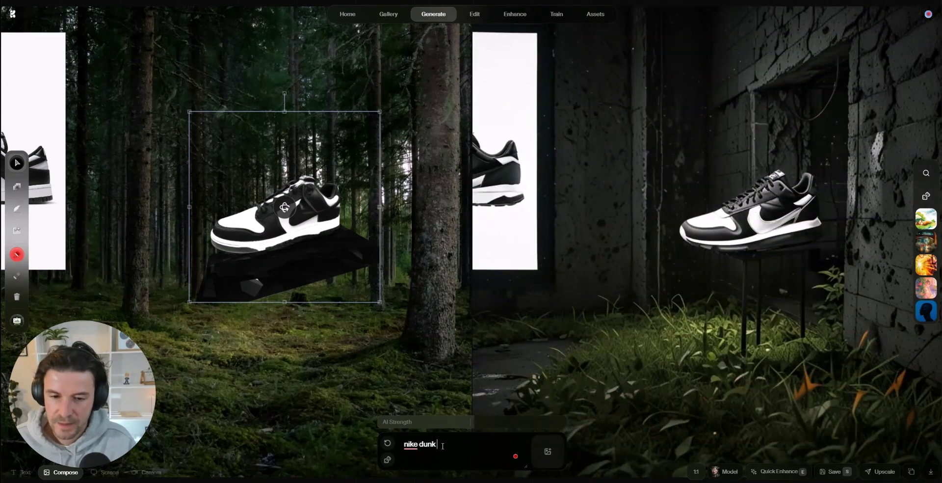
pyautogui.write(' sneaker')
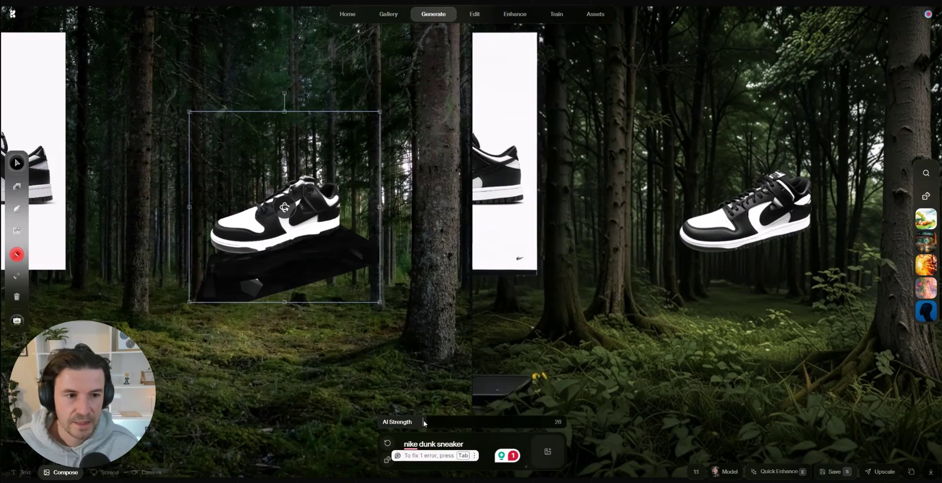
# Enlarge the 3D sneaker and try three-quarter and front-facing angles
pyautogui.scroll(2, 279, 206)
pyautogui.scroll(-1, 279, 207)
pyautogui.moveTo(379, 302); pyautogui.dragTo(452, 388)
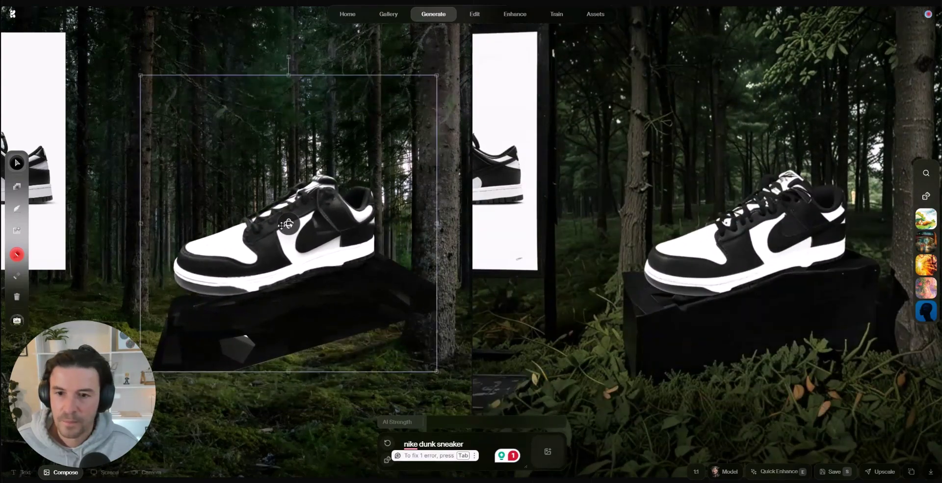
pyautogui.moveTo(379, 286)
pyautogui.mouseDown()
pyautogui.moveTo(336, 216)
pyautogui.moveTo(253, 228)
pyautogui.mouseUp()
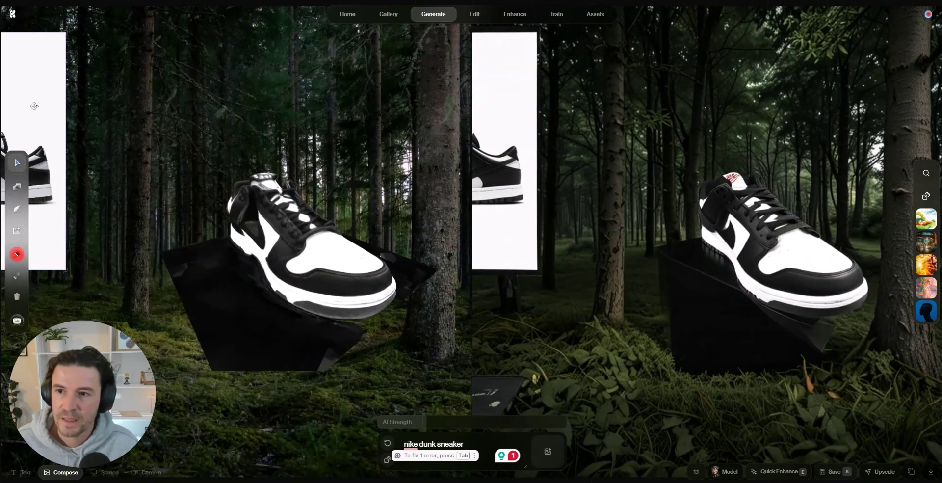
pyautogui.moveTo(31, 106)
pyautogui.mouseDown()
pyautogui.moveTo(162, 107)
pyautogui.moveTo(75, 98)
pyautogui.mouseUp()
pyautogui.click(330, 271)
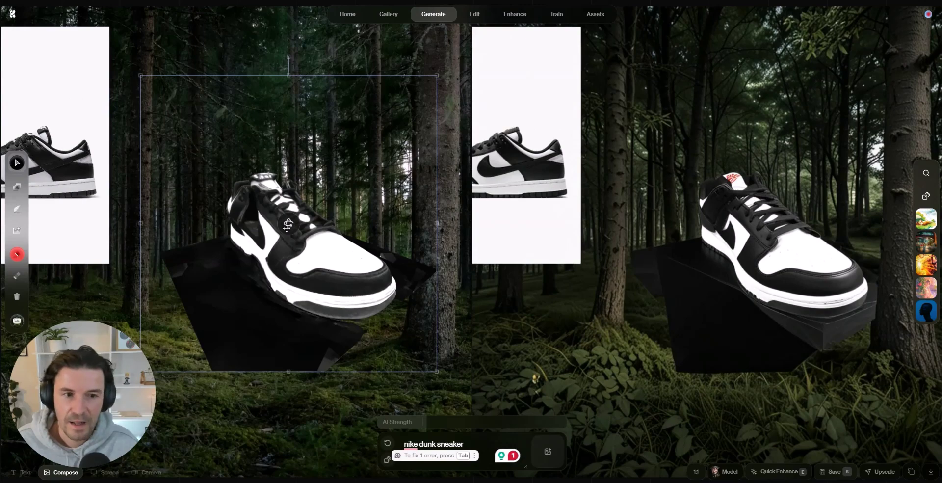
pyautogui.moveTo(289, 223); pyautogui.dragTo(276, 238)
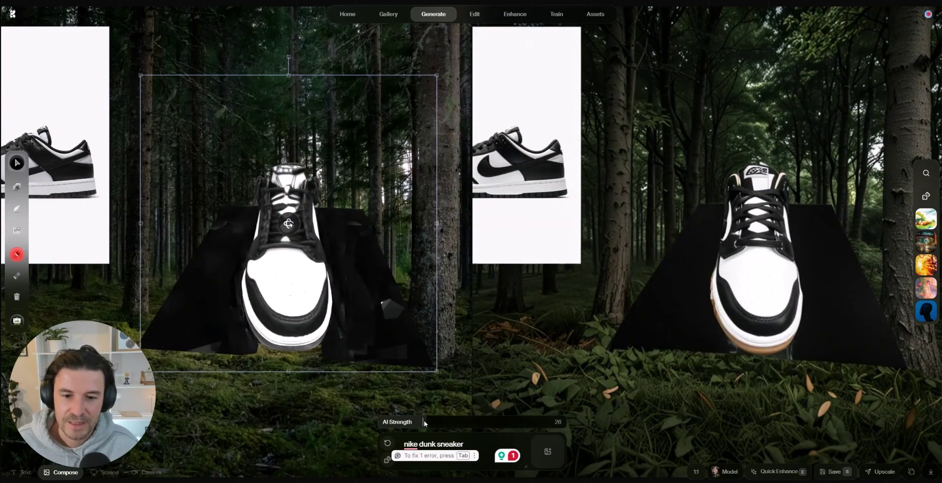
# Raise the AI strength, then delete the 3D sneaker and its reference photo
pyautogui.moveTo(424, 420)
pyautogui.mouseDown()
pyautogui.moveTo(473, 420)
pyautogui.moveTo(425, 425)
pyautogui.mouseUp()
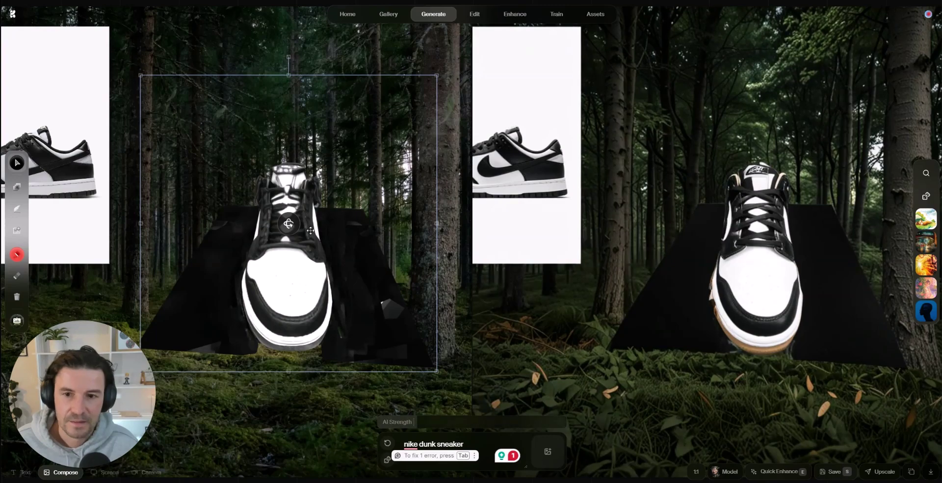
pyautogui.moveTo(289, 226); pyautogui.dragTo(260, 233)
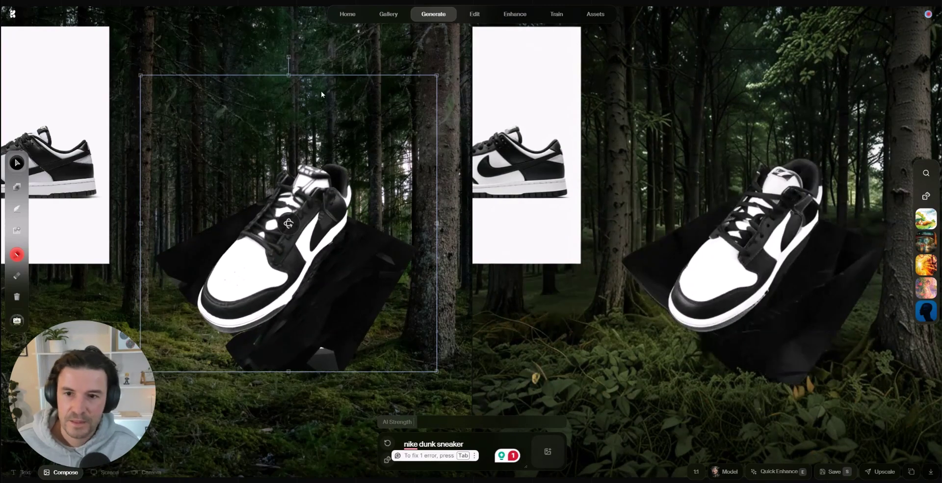
pyautogui.click(93, 99)
pyautogui.press('Delete')
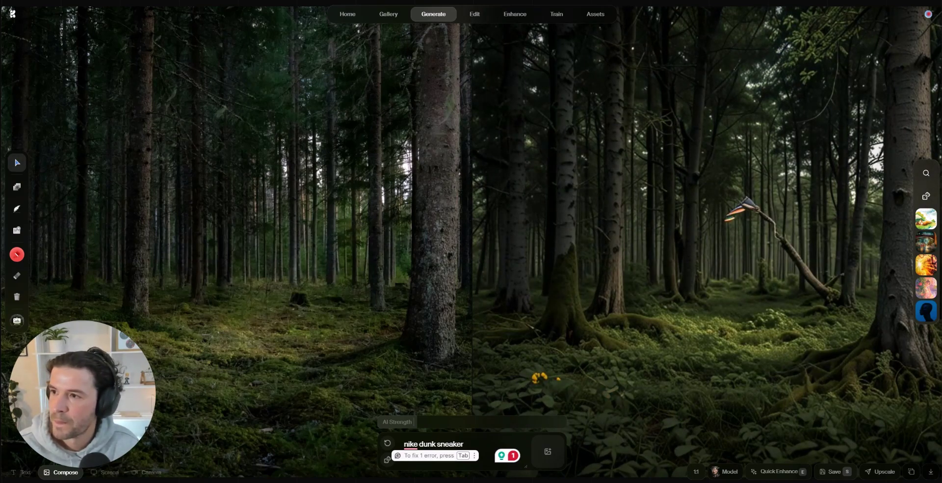
# Place the Cybertruck photo on the forest canvas and enlarge it
pyautogui.moveTo(262, 162); pyautogui.dragTo(380, 294)
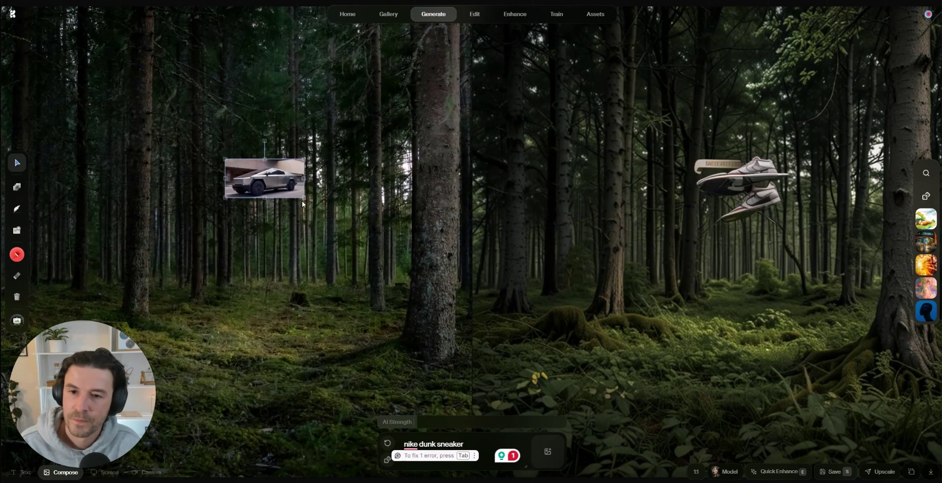
pyautogui.moveTo(303, 198); pyautogui.dragTo(470, 278)
pyautogui.moveTo(348, 218); pyautogui.dragTo(258, 183)
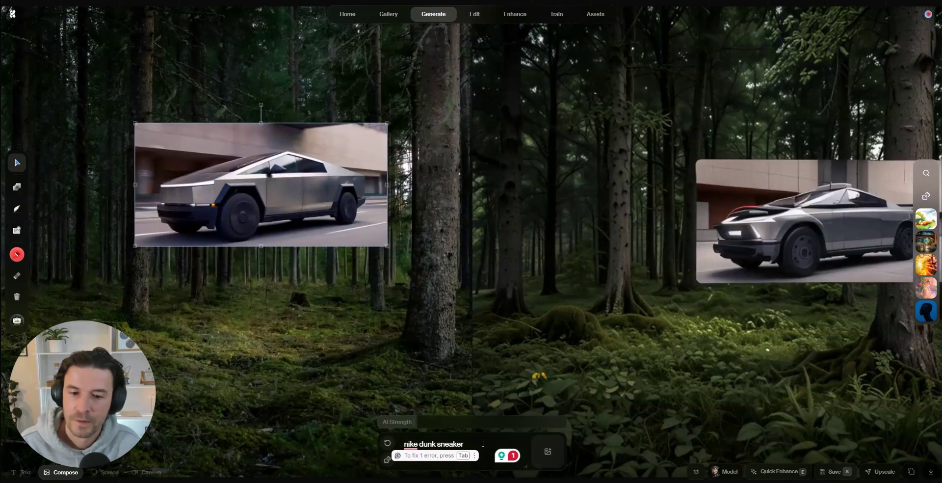
# Change the prompt to 'tesla trunk' and convert the Cybertruck photo to 3D
pyautogui.moveTo(483, 443); pyautogui.dragTo(361, 435)
pyautogui.write('te')
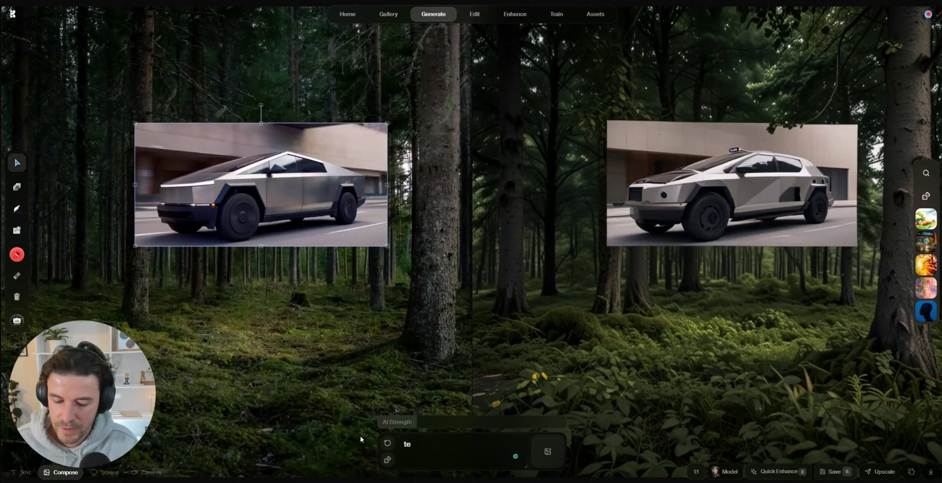
pyautogui.write('sla trunk')
pyautogui.rightClick(295, 204)
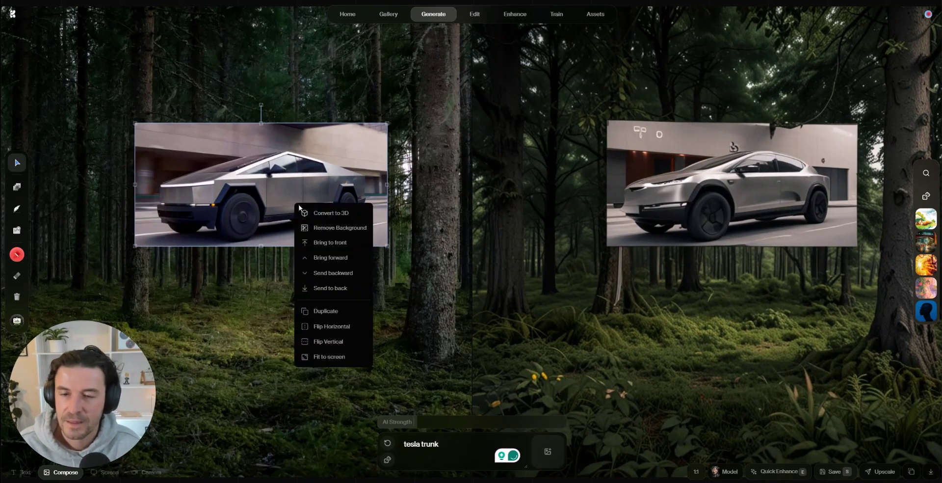
pyautogui.click(344, 213)
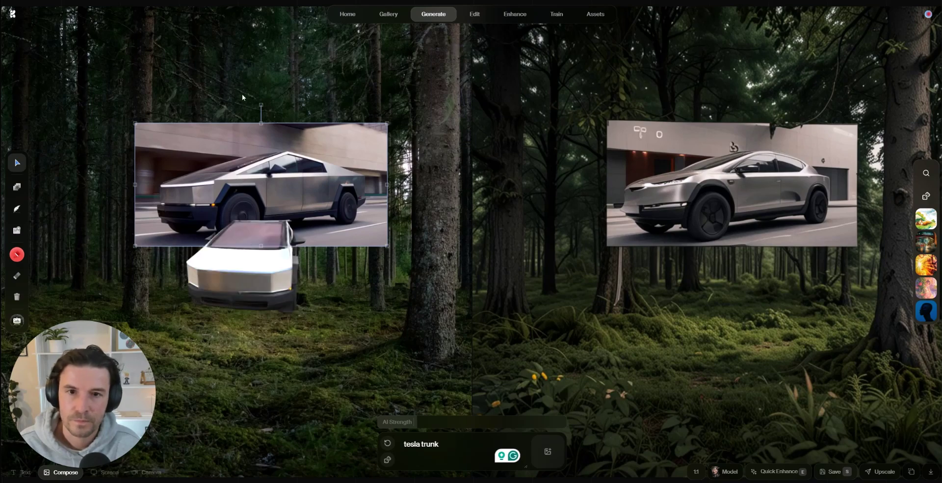
# Move the Cybertruck photo to the corner, then turn the 3D truck three-quarter and enlarge it
pyautogui.moveTo(339, 187); pyautogui.dragTo(78, 109)
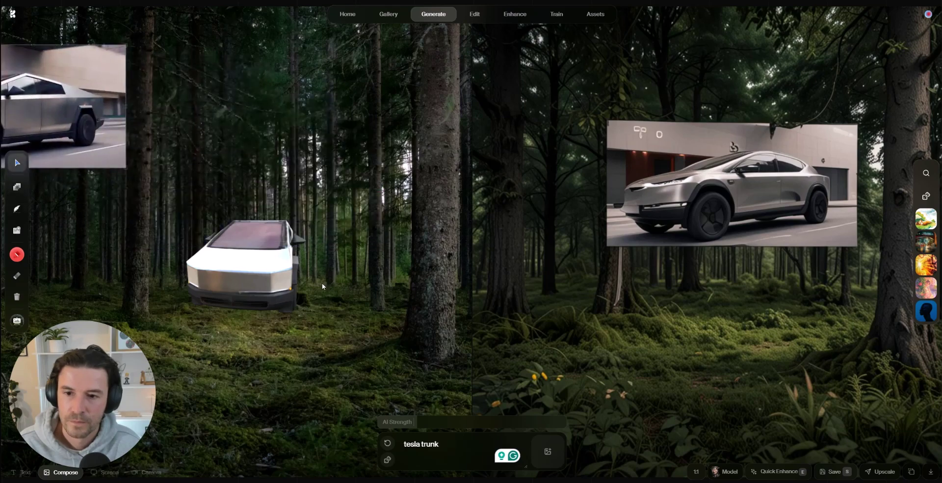
pyautogui.click(280, 273)
pyautogui.moveTo(262, 250); pyautogui.dragTo(265, 243)
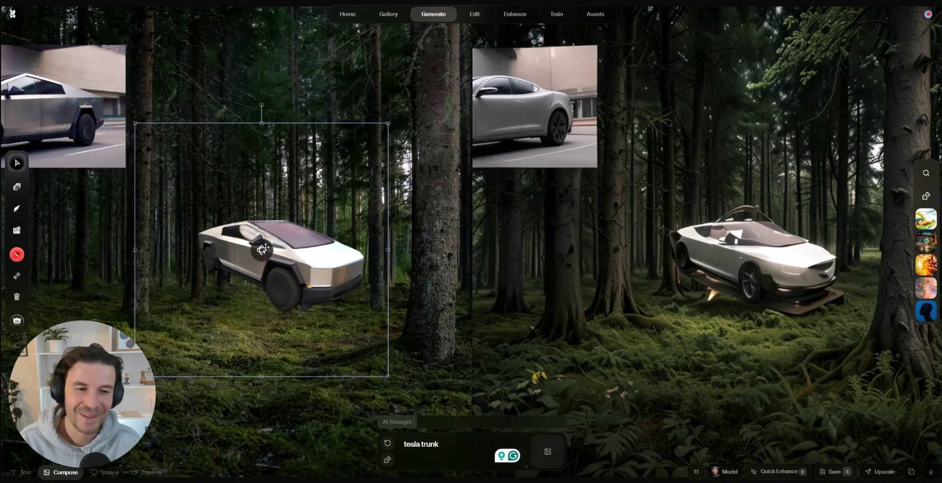
pyautogui.moveTo(471, 422)
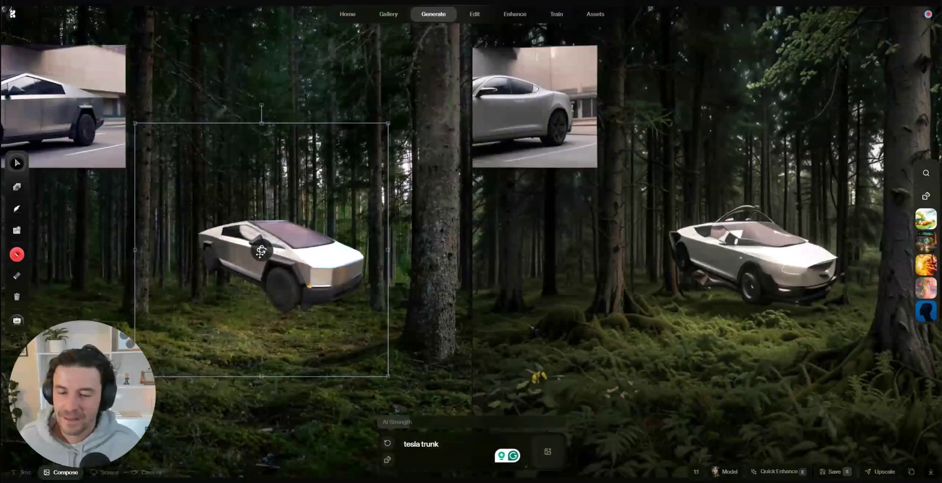
pyautogui.moveTo(260, 251)
pyautogui.mouseDown()
pyautogui.moveTo(249, 252)
pyautogui.moveTo(247, 239)
pyautogui.mouseUp()
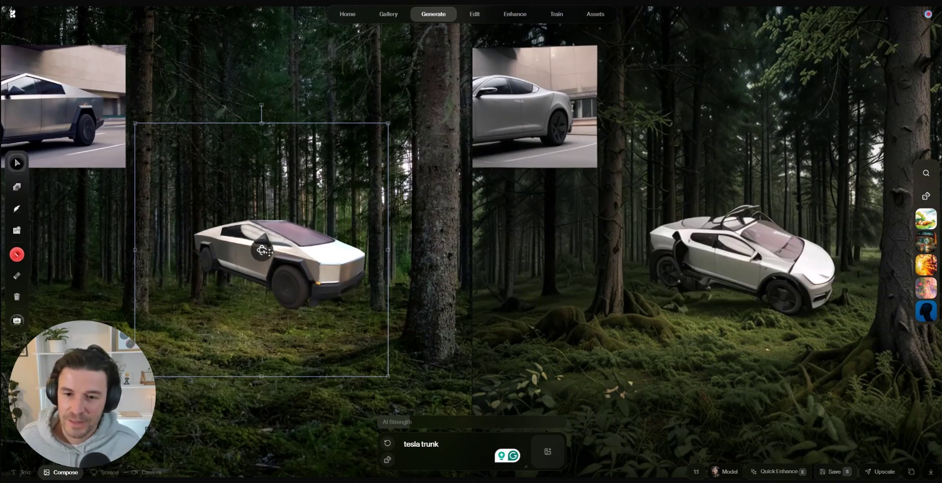
pyautogui.moveTo(135, 123); pyautogui.dragTo(65, 64)
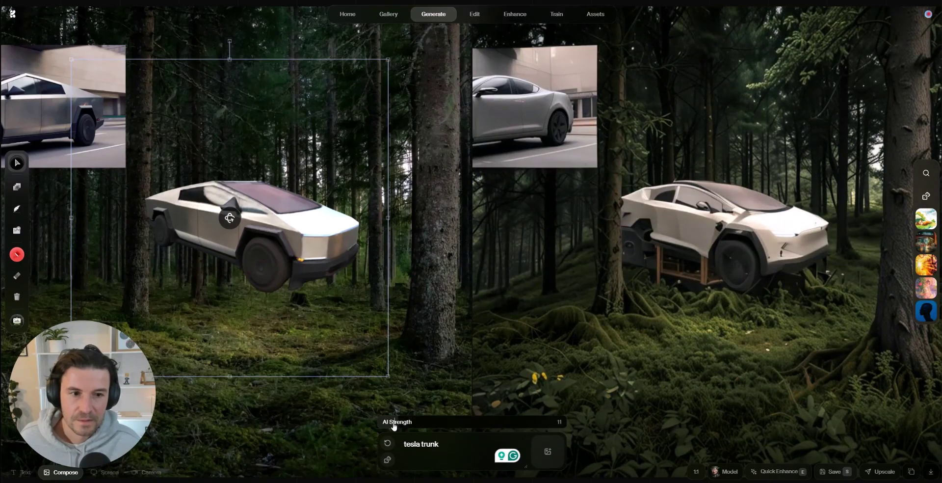
# Turn the 3D Cybertruck side-on while varying AI strength, ending at 10
pyautogui.moveTo(393, 425); pyautogui.dragTo(391, 426)
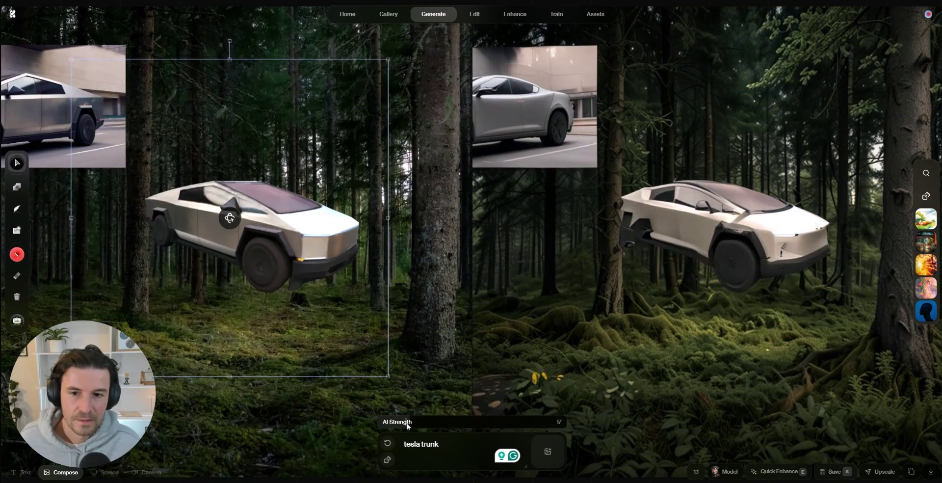
pyautogui.moveTo(229, 218); pyautogui.dragTo(214, 224)
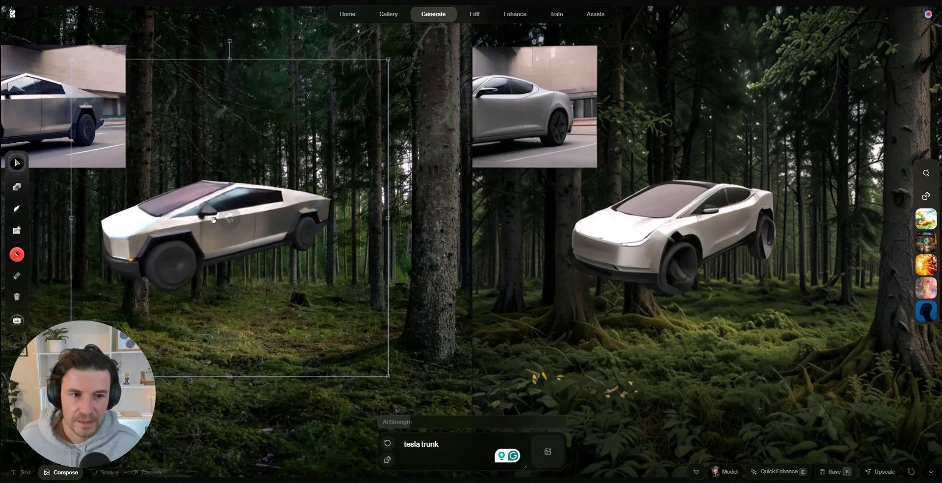
pyautogui.moveTo(230, 218); pyautogui.dragTo(231, 216)
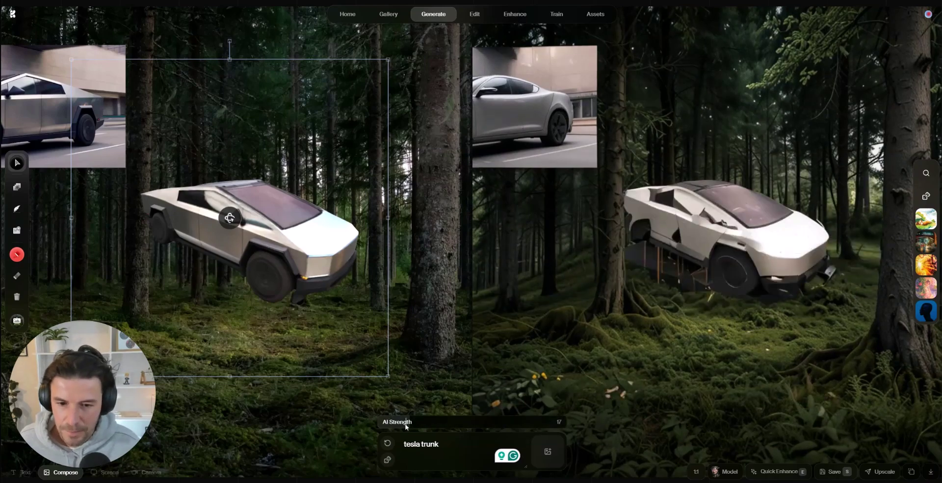
pyautogui.moveTo(392, 421); pyautogui.dragTo(443, 425)
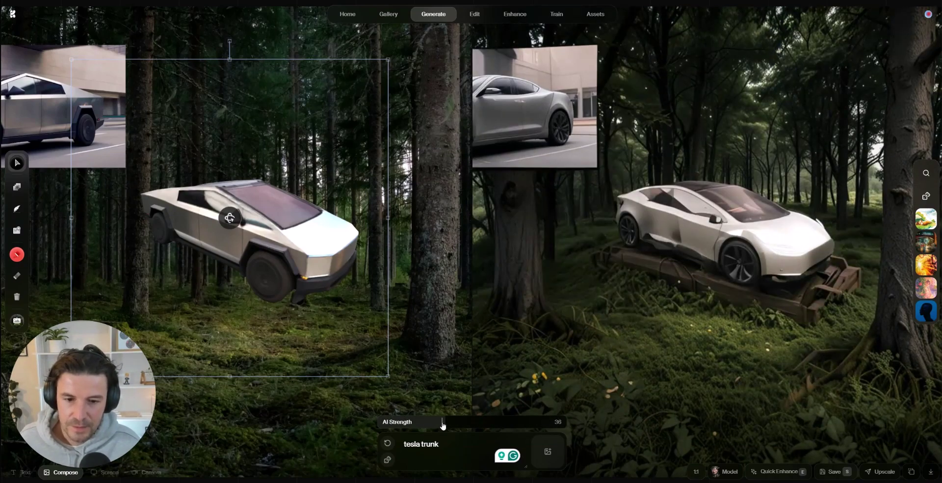
pyautogui.moveTo(230, 218)
pyautogui.mouseDown()
pyautogui.moveTo(242, 215)
pyautogui.moveTo(233, 217)
pyautogui.mouseUp()
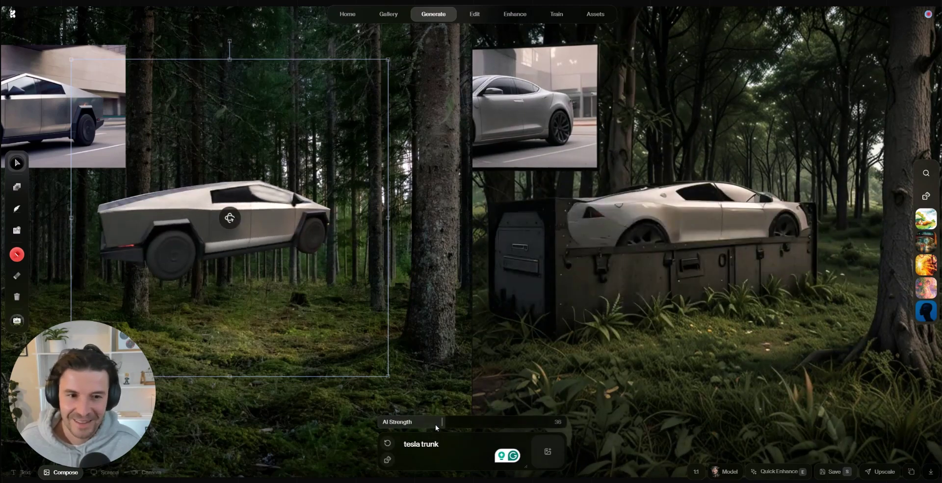
pyautogui.moveTo(436, 424); pyautogui.dragTo(395, 425)
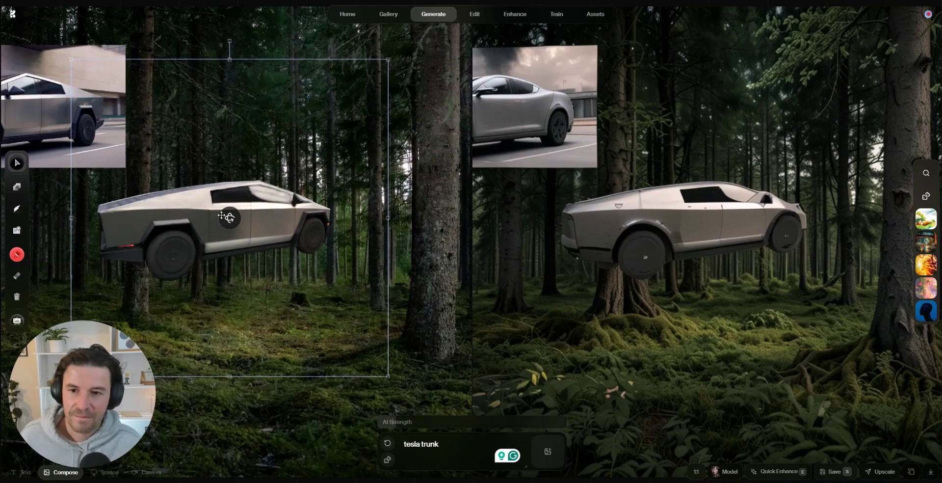
# Delete the 3D Cybertruck and drop an enlarged Game Boy image onto the canvas
pyautogui.press('Delete')
pyautogui.press('Delete')
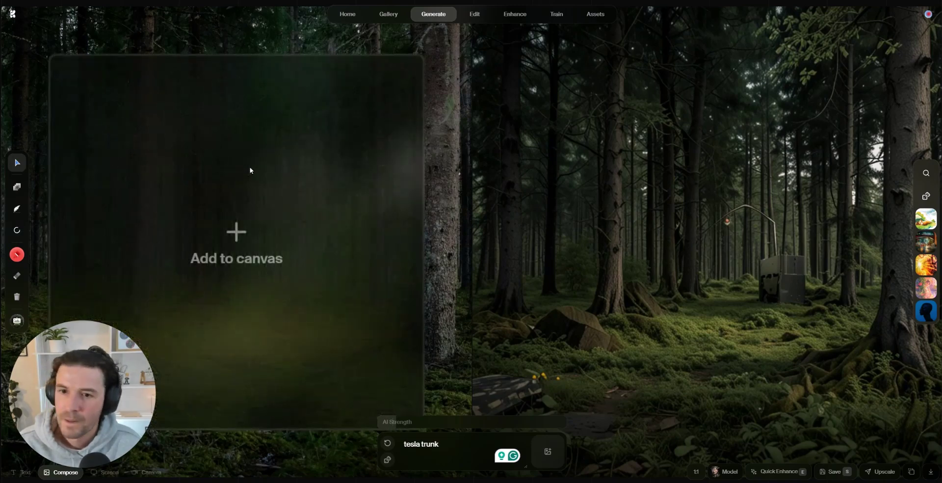
pyautogui.moveTo(249, 167); pyautogui.dragTo(422, 314)
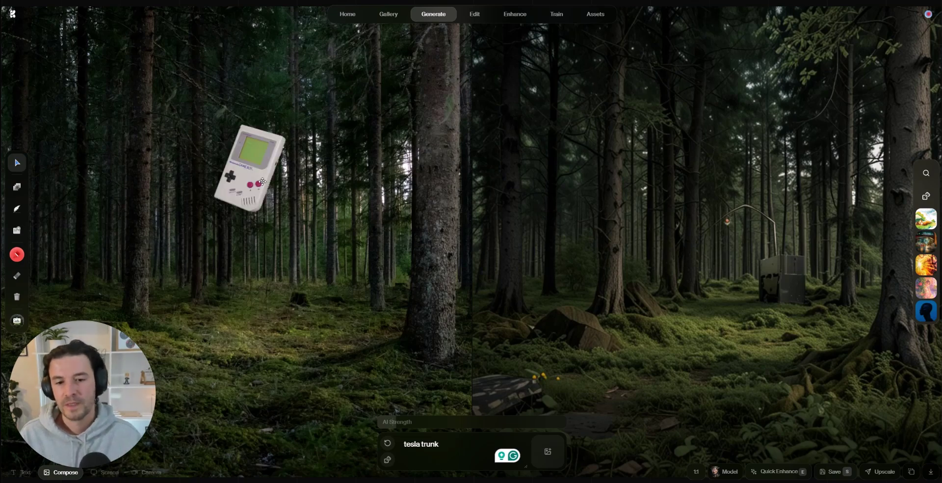
pyautogui.click(254, 167)
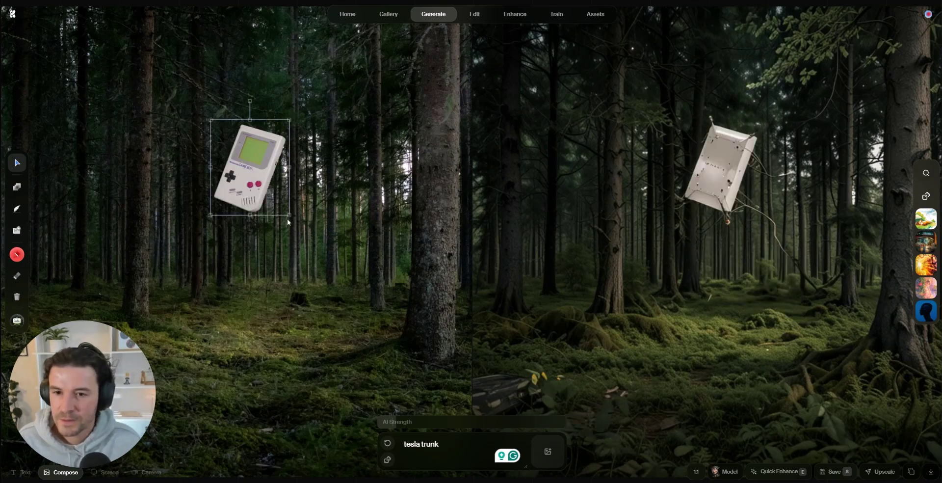
pyautogui.moveTo(289, 214); pyautogui.dragTo(420, 334)
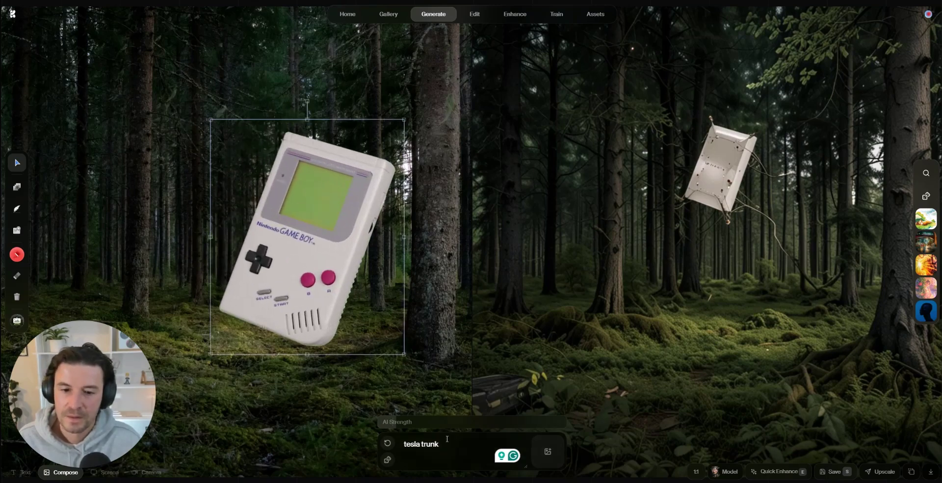
# Replace the prompt with 'gameboy' and move the Game Boy up and left
pyautogui.hotkey('ctrl', 'a')
pyautogui.write('gameboy')
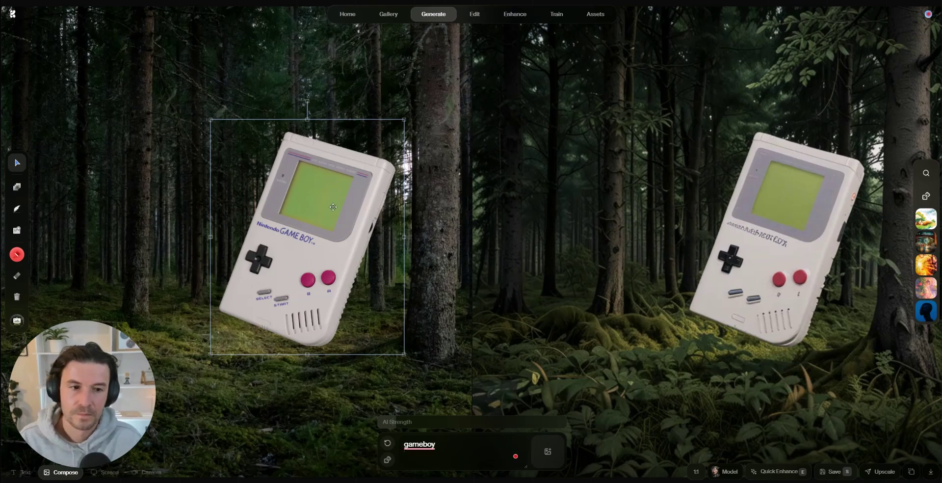
pyautogui.moveTo(333, 206); pyautogui.dragTo(287, 180)
# Convert the Game Boy to 3D, stand it upright, and change the prompt to 'nintendo gameboy'
pyautogui.rightClick(295, 199)
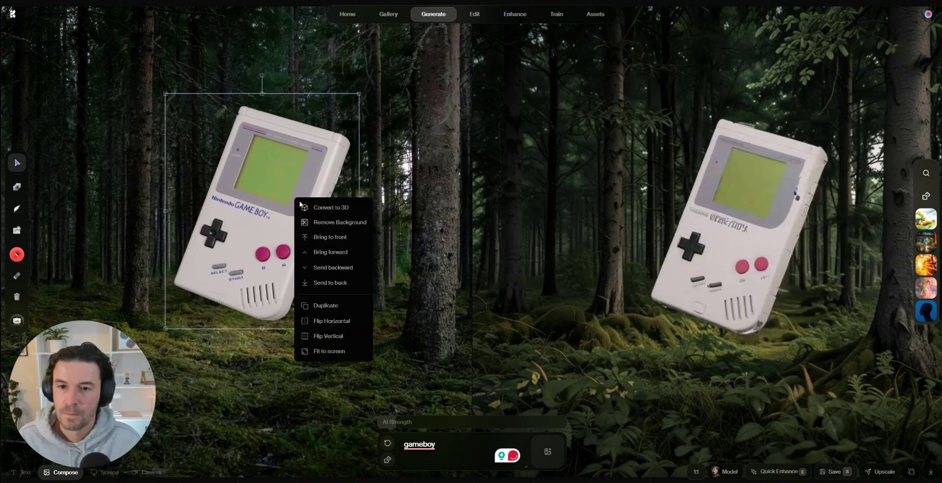
pyautogui.click(308, 208)
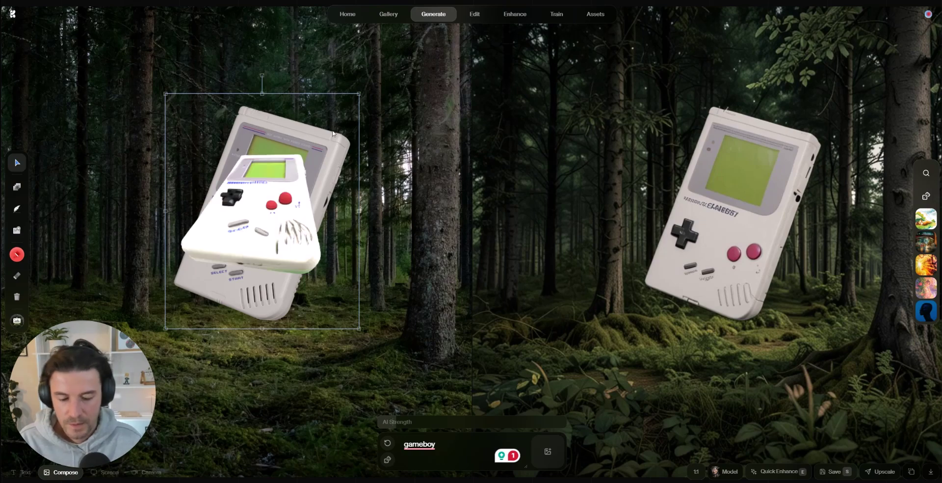
pyautogui.moveTo(262, 191); pyautogui.dragTo(263, 192)
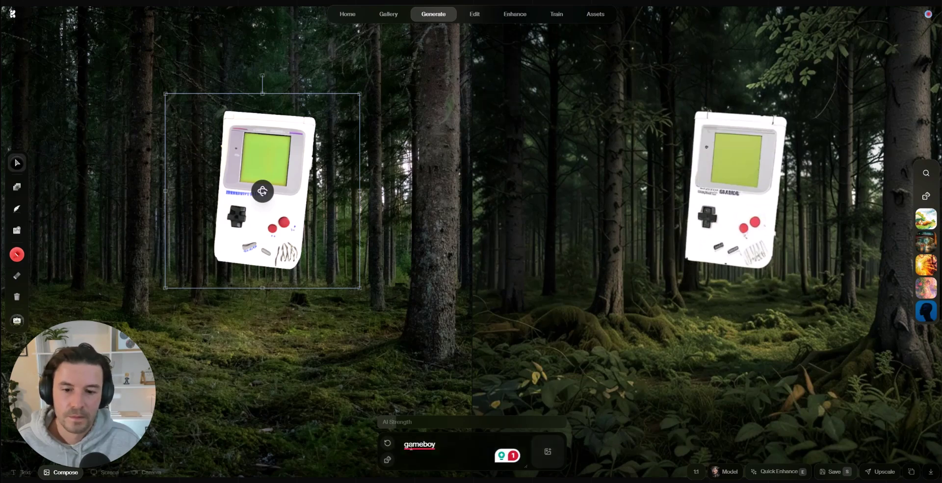
pyautogui.click(404, 444)
pyautogui.write('nintendo')
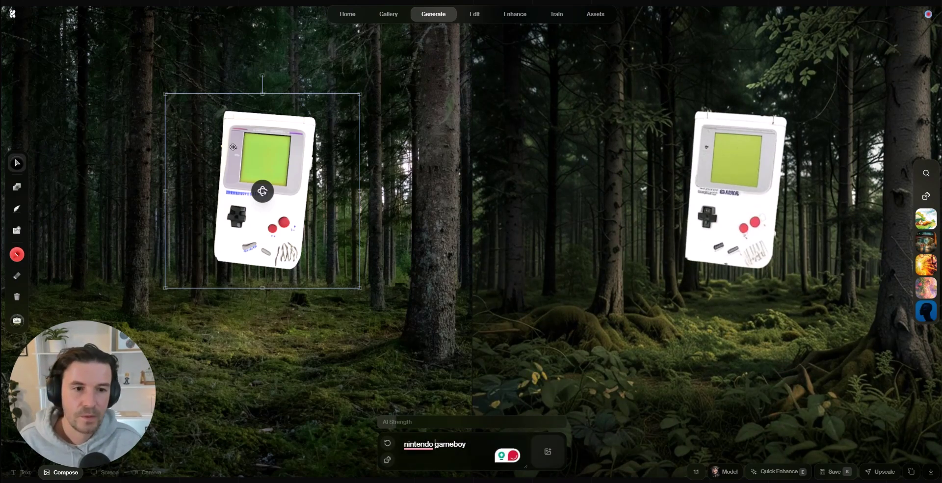
# Try several Game Boy rotations while setting AI strength to about 37, 65, then 29
pyautogui.moveTo(263, 191); pyautogui.dragTo(278, 205)
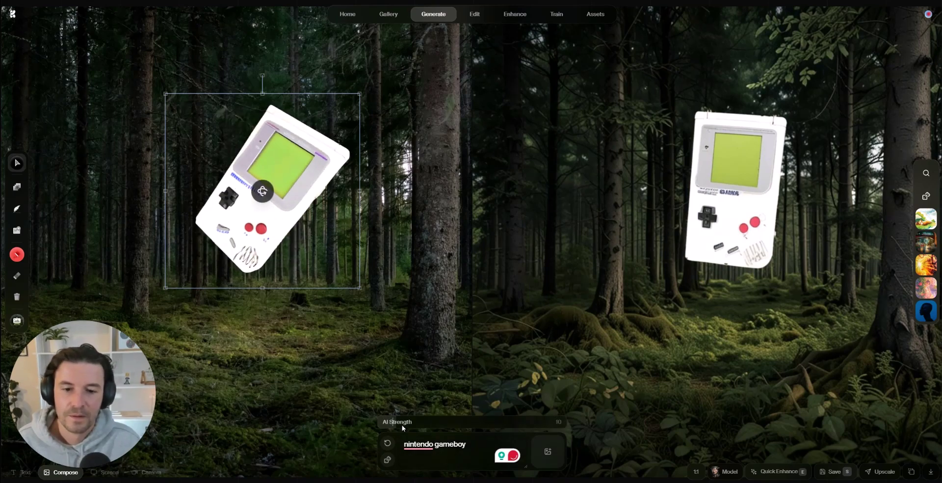
pyautogui.click(447, 422)
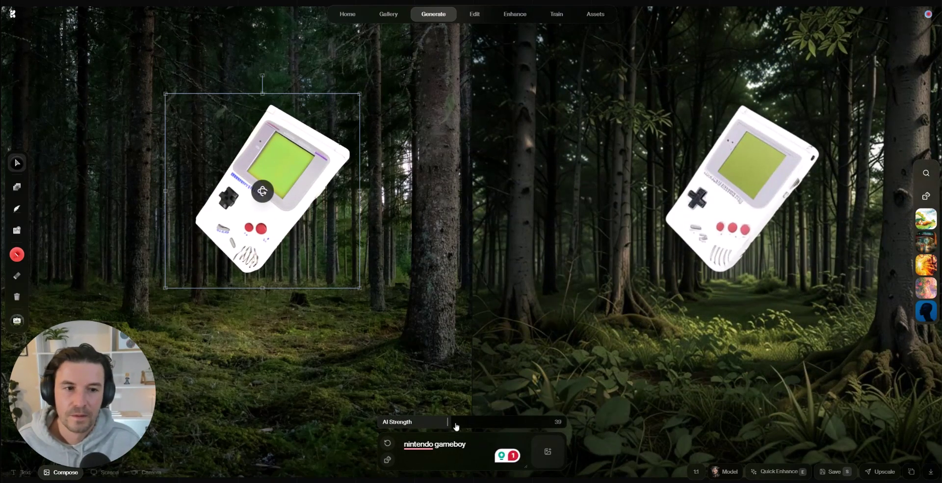
pyautogui.moveTo(471, 425)
pyautogui.mouseDown()
pyautogui.moveTo(498, 427)
pyautogui.moveTo(476, 425)
pyautogui.mouseUp()
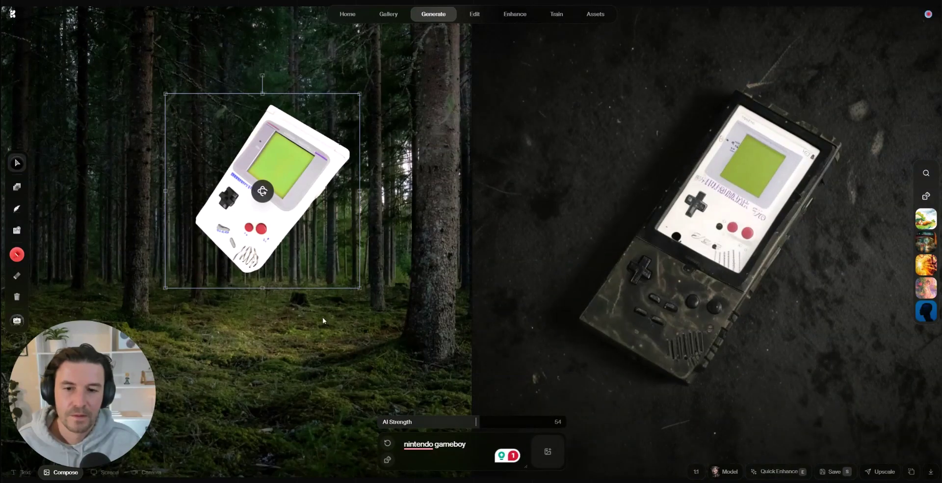
pyautogui.moveTo(265, 194); pyautogui.dragTo(194, 107)
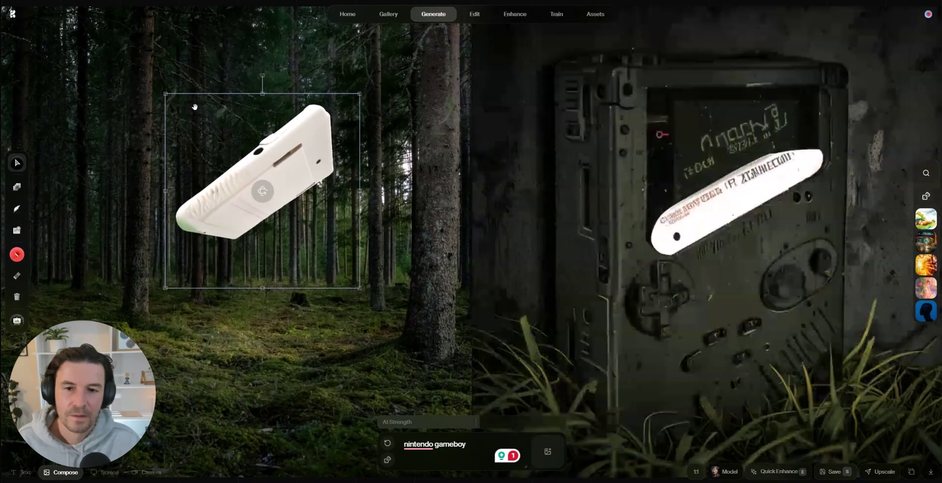
pyautogui.moveTo(271, 203); pyautogui.dragTo(299, 222)
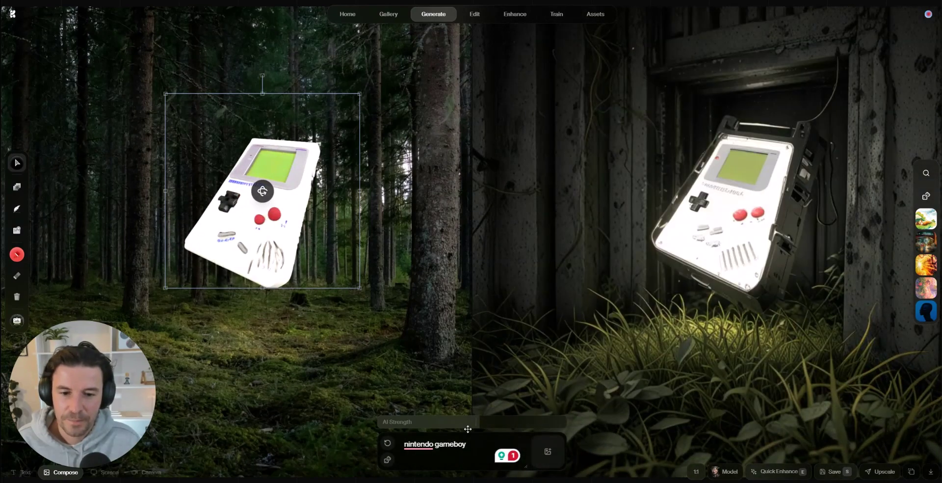
pyautogui.click(430, 425)
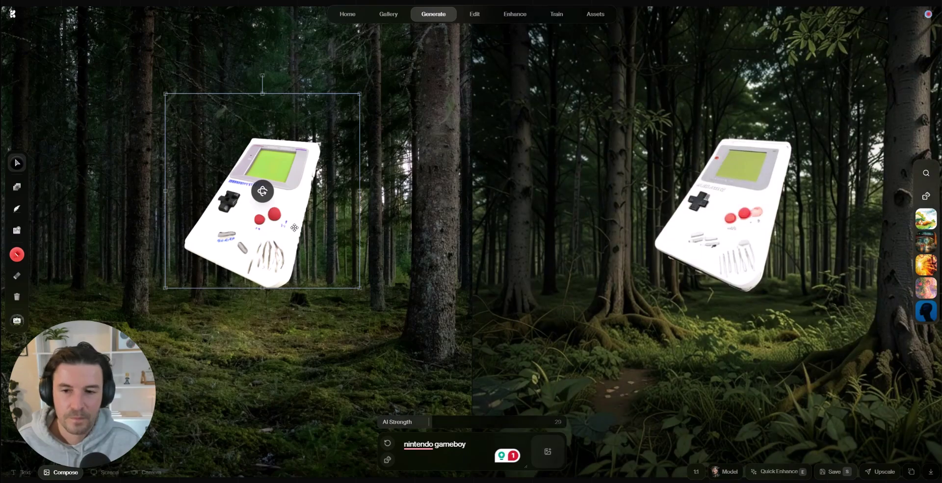
pyautogui.moveTo(260, 216)
pyautogui.mouseDown()
pyautogui.moveTo(279, 214)
pyautogui.moveTo(267, 209)
pyautogui.moveTo(299, 162)
pyautogui.moveTo(264, 191)
pyautogui.moveTo(280, 202)
pyautogui.moveTo(269, 189)
pyautogui.moveTo(186, 190)
pyautogui.mouseUp()
# Delete the 3D Game Boy, drop a burger photo onto the canvas, and enlarge it
pyautogui.press('Delete')
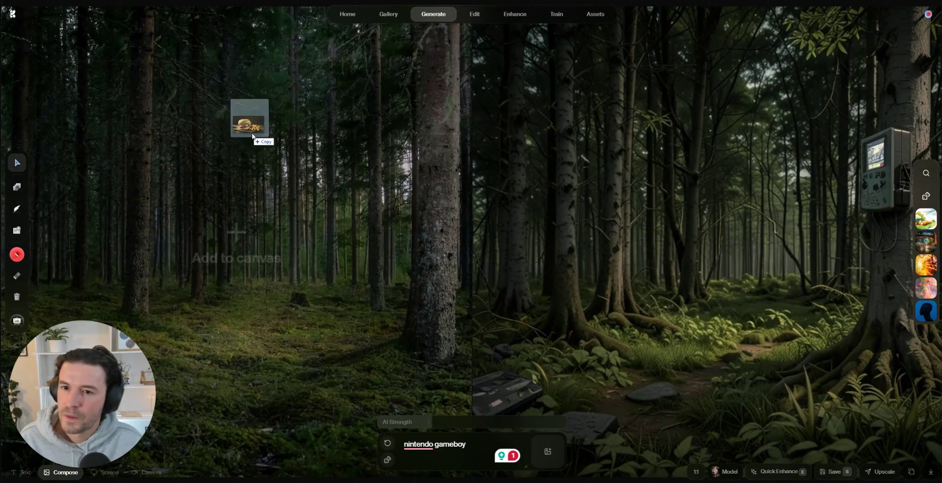
pyautogui.moveTo(151, 138); pyautogui.dragTo(249, 139)
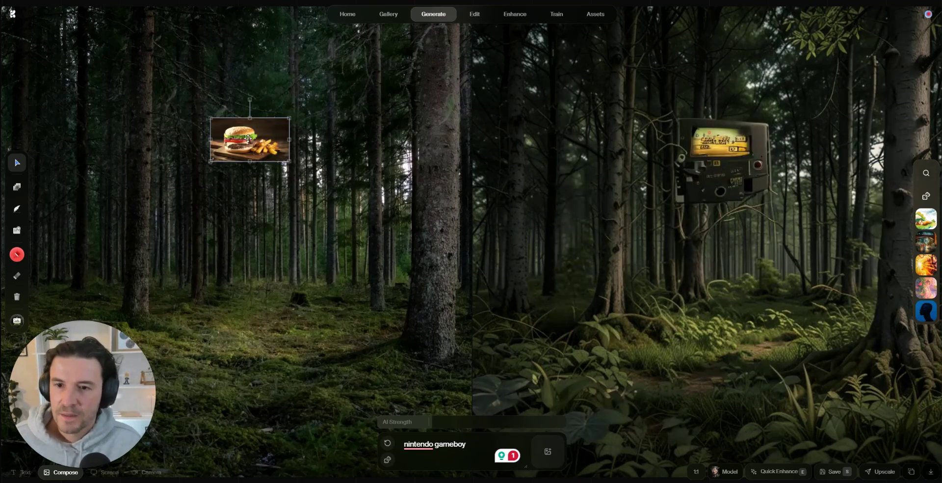
pyautogui.moveTo(288, 161); pyautogui.dragTo(475, 271)
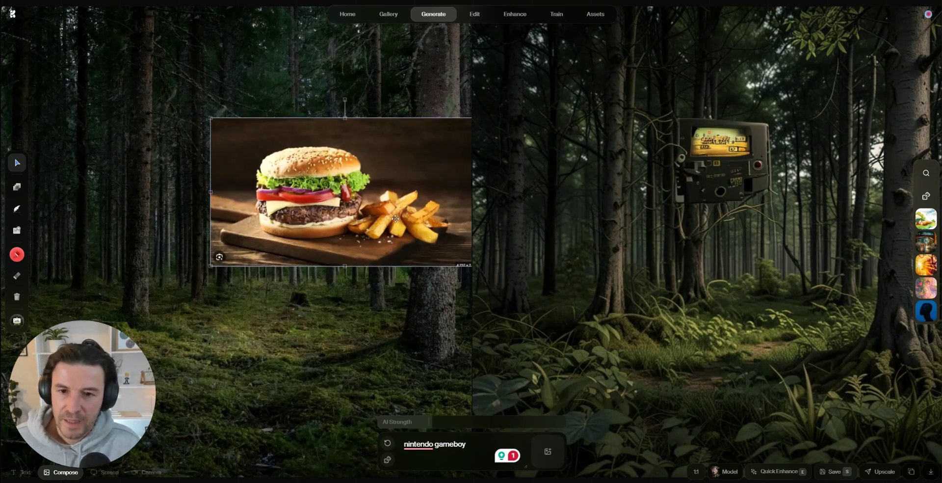
pyautogui.moveTo(416, 215); pyautogui.dragTo(327, 216)
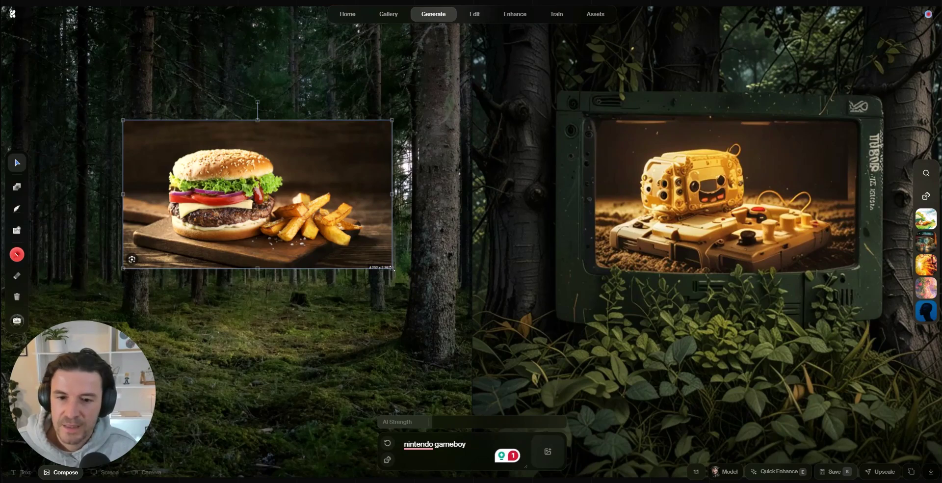
# Enlarge the burger photo further, move it up-left, and convert it to 3D
pyautogui.moveTo(394, 269); pyautogui.dragTo(453, 302)
pyautogui.moveTo(380, 244); pyautogui.dragTo(331, 227)
pyautogui.rightClick(321, 219)
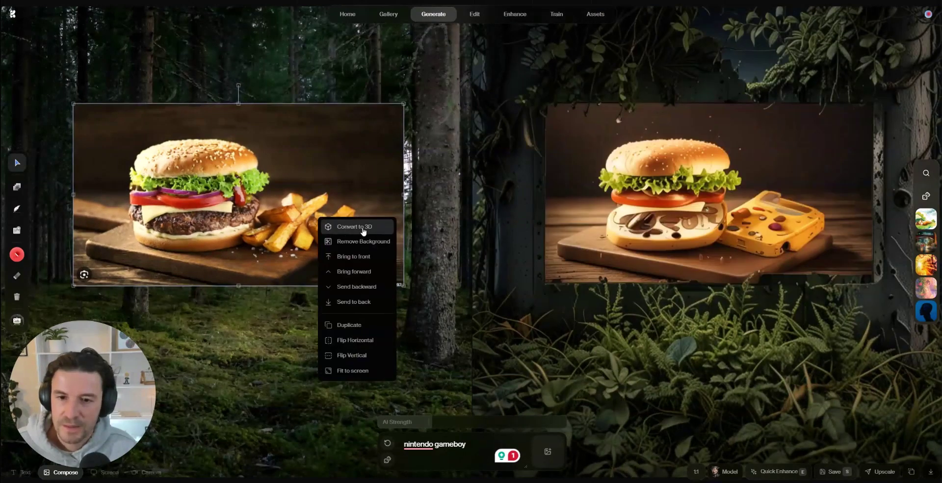
pyautogui.click(363, 227)
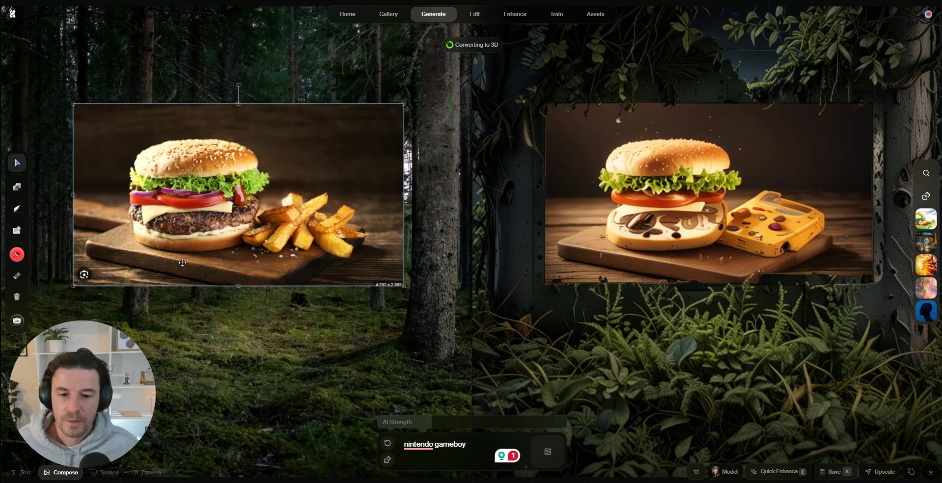
# Replace the 'nintendo gameboy' prompt with 'burger and chips'
pyautogui.moveTo(467, 437); pyautogui.dragTo(359, 433)
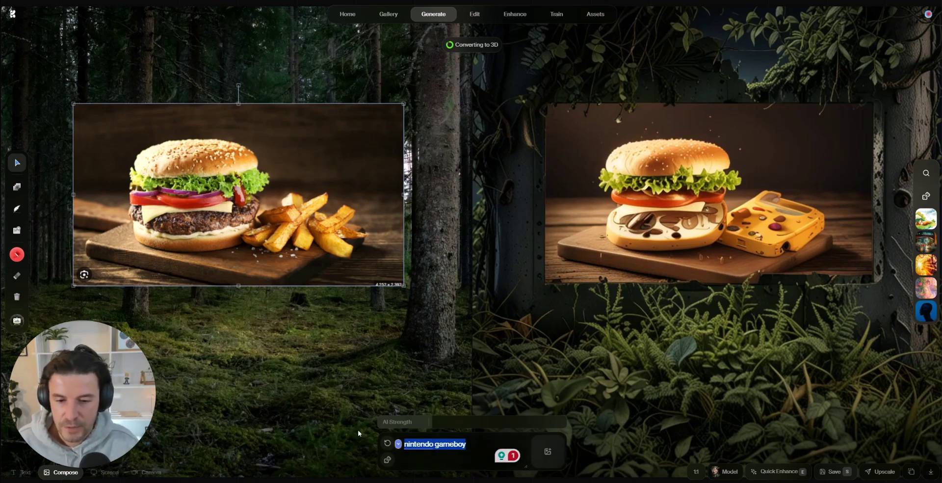
pyautogui.write('burger and c')
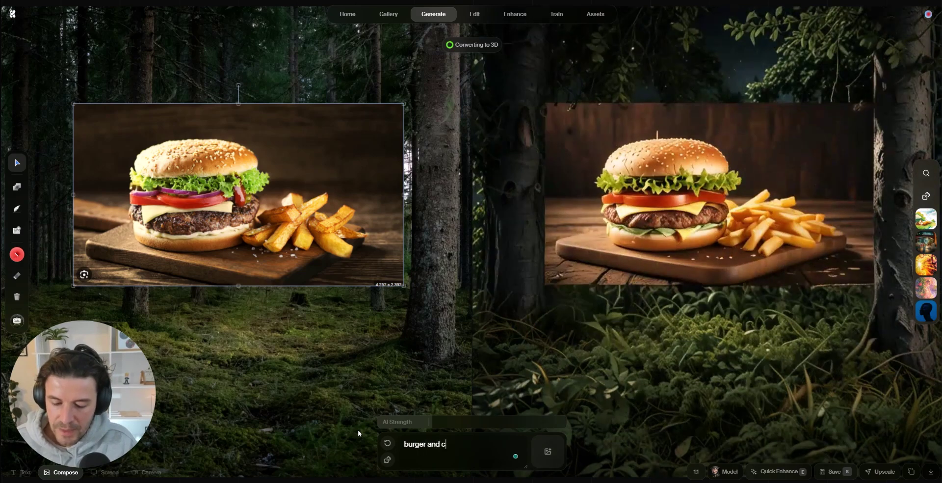
pyautogui.write('hips')
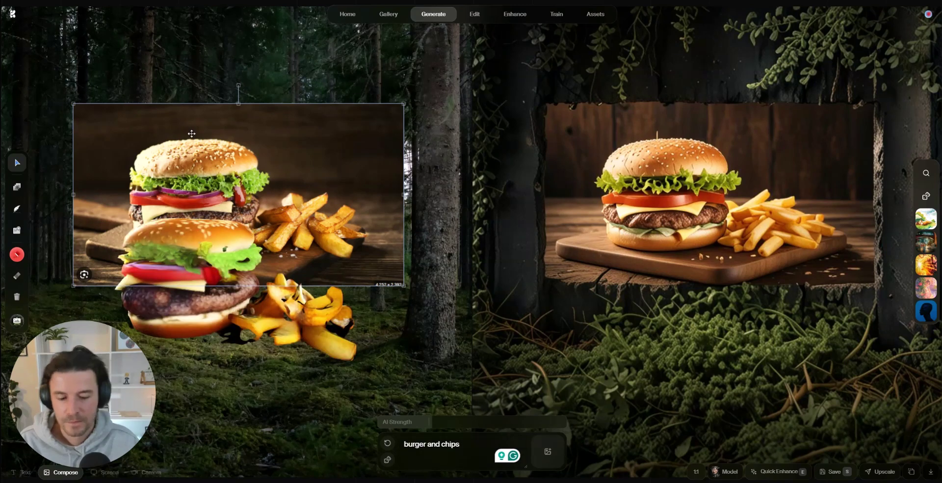
# Delete the flat burger photo, tilt the 3D burger bun-up, and raise the AI strength
pyautogui.press('Delete')
pyautogui.click(219, 291)
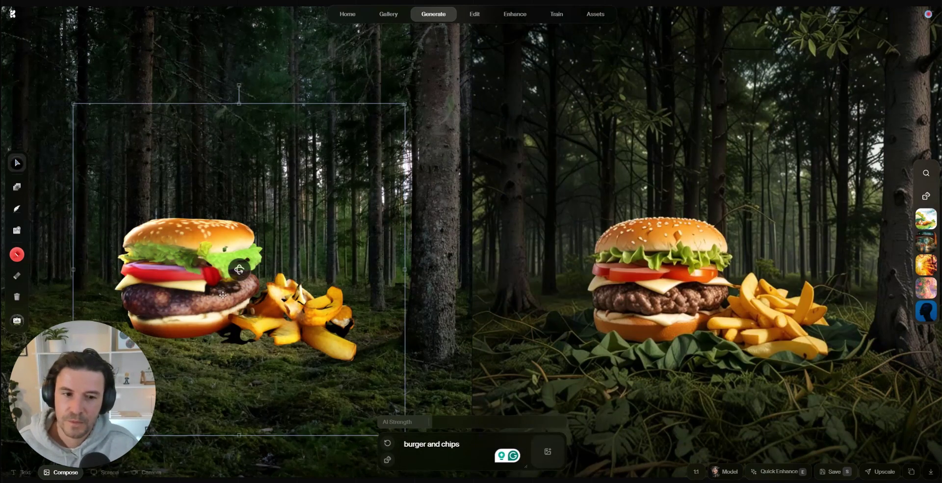
pyautogui.moveTo(239, 274); pyautogui.dragTo(305, 267)
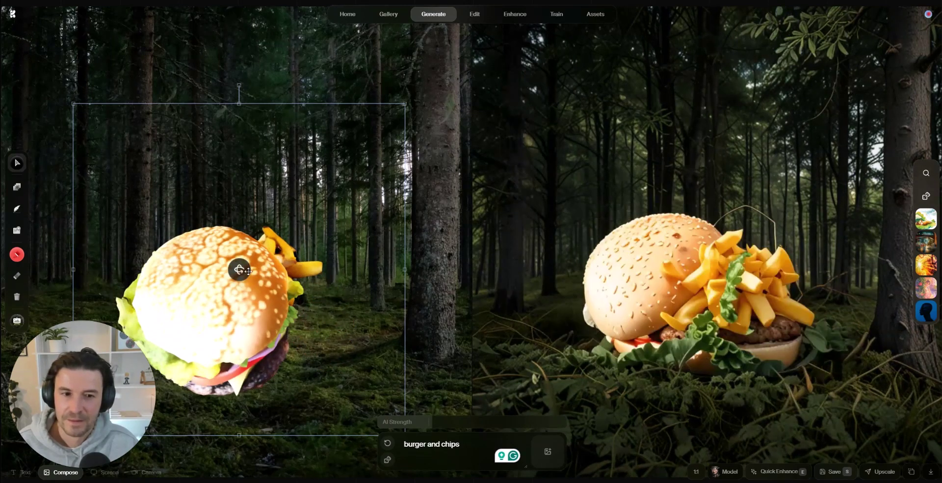
pyautogui.moveTo(239, 269)
pyautogui.mouseDown()
pyautogui.moveTo(301, 229)
pyautogui.moveTo(242, 270)
pyautogui.mouseUp()
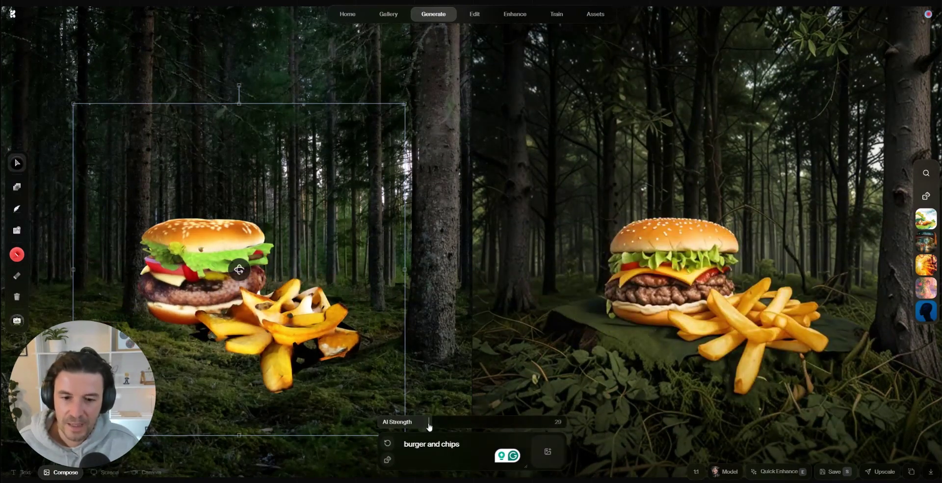
pyautogui.moveTo(432, 423); pyautogui.dragTo(495, 422)
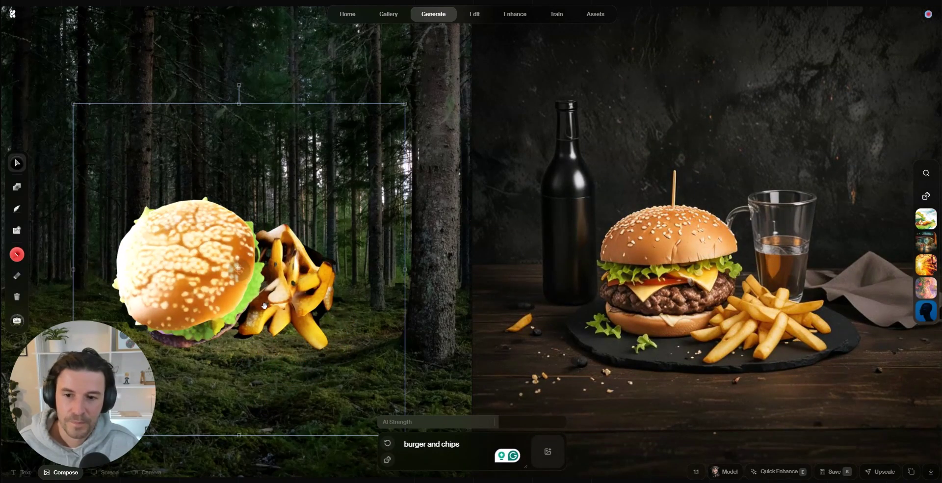
# Quick Enhance the burger render, delete the 3D burger, and add the London photo
pyautogui.click(782, 472)
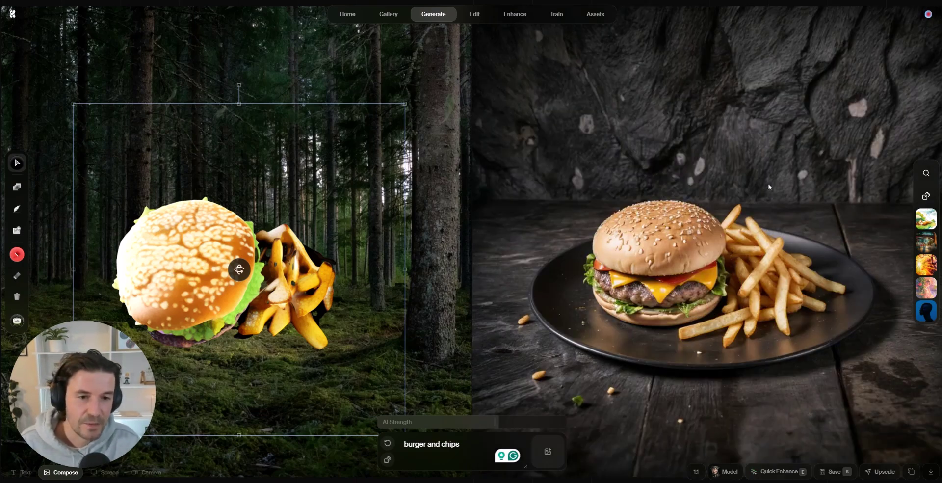
pyautogui.press('Delete')
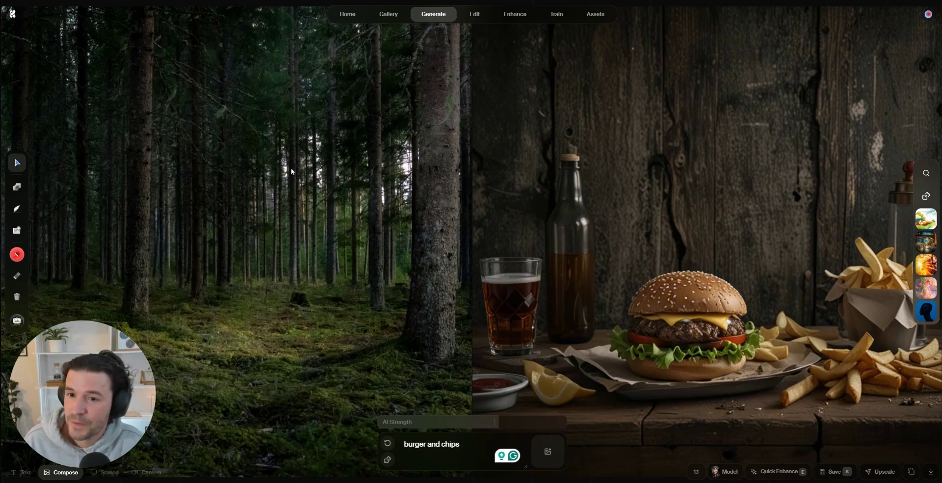
pyautogui.moveTo(291, 171); pyautogui.dragTo(299, 168)
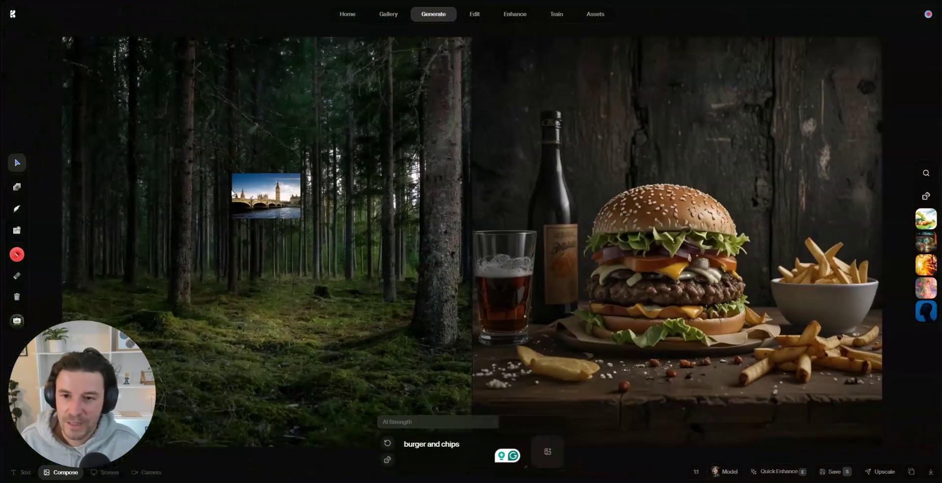
# Enlarge the London photo and change the prompt to 'london big ben'
pyautogui.click(244, 194)
pyautogui.moveTo(303, 222); pyautogui.dragTo(471, 311)
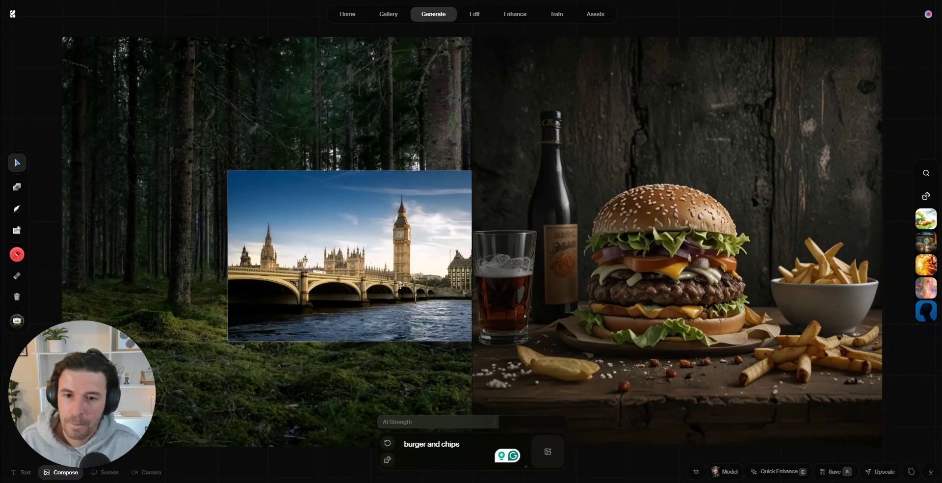
pyautogui.hotkey('ctrl', 'a')
pyautogui.write('london sky')
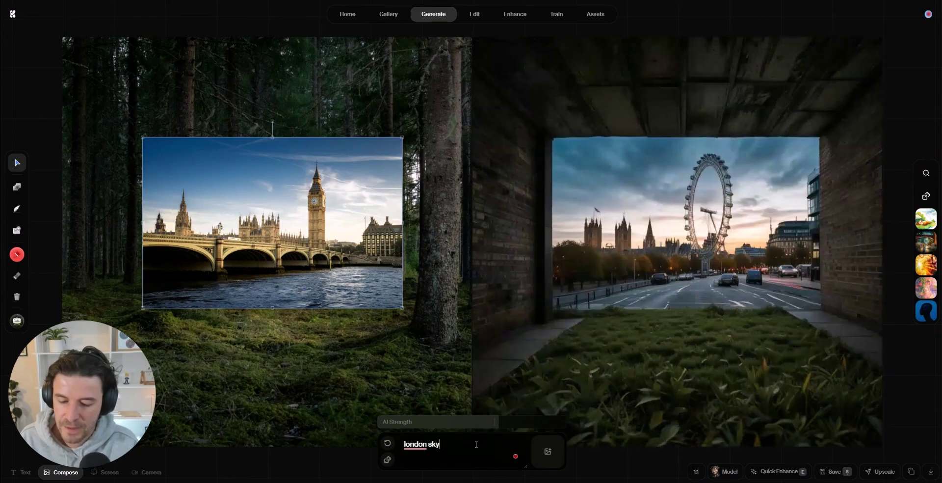
pyautogui.write('line')
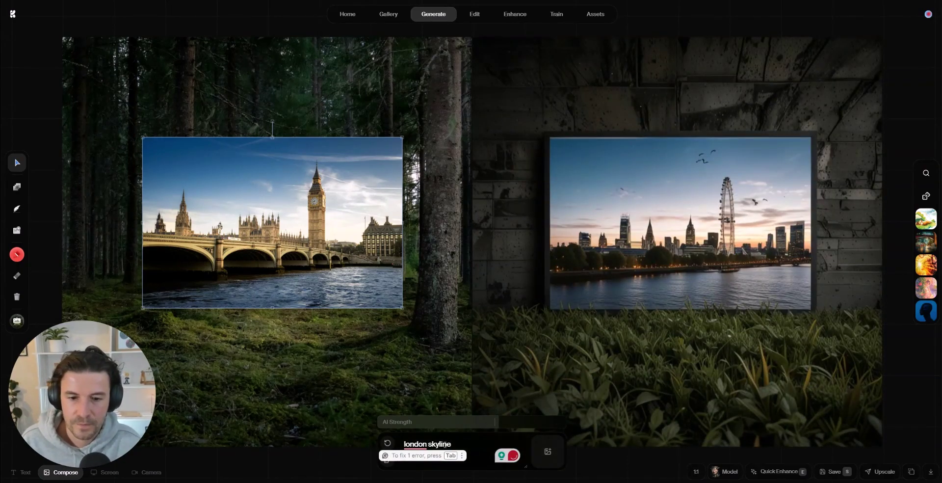
pyautogui.doubleClick(443, 444)
pyautogui.write('big ')
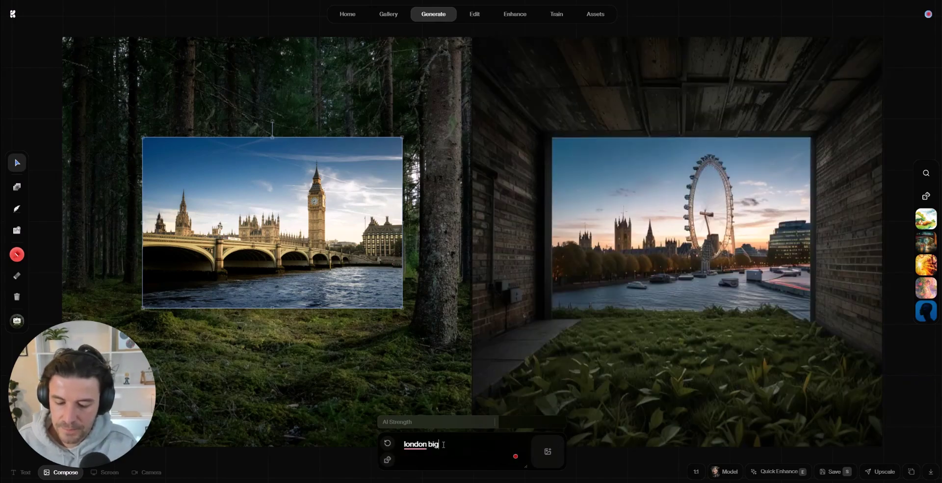
pyautogui.write('ben')
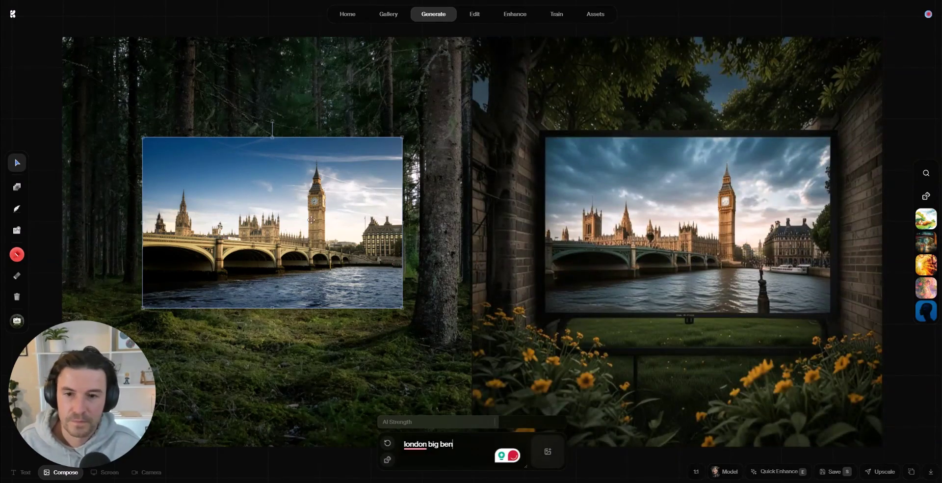
# Enlarge the London photo up-left, nudge it slightly, and convert it to 3D
pyautogui.rightClick(249, 195)
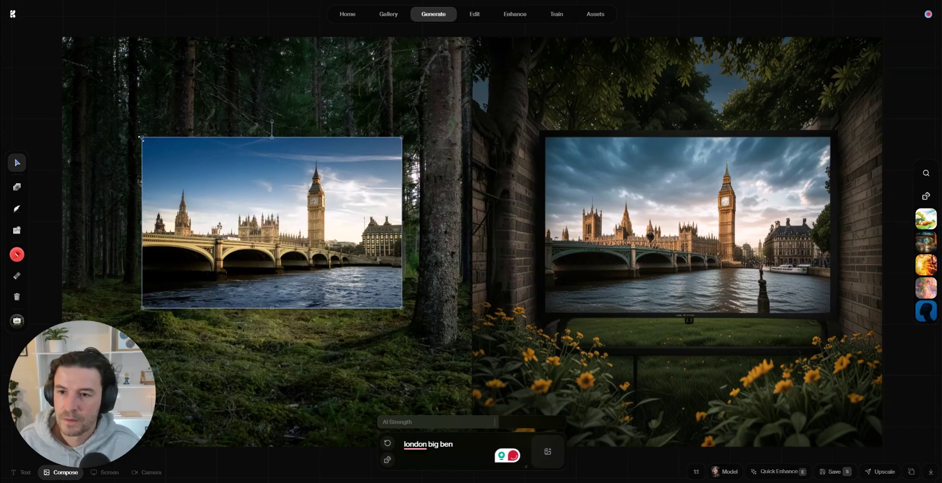
pyautogui.moveTo(142, 137); pyautogui.dragTo(46, 98)
pyautogui.moveTo(270, 155); pyautogui.dragTo(289, 164)
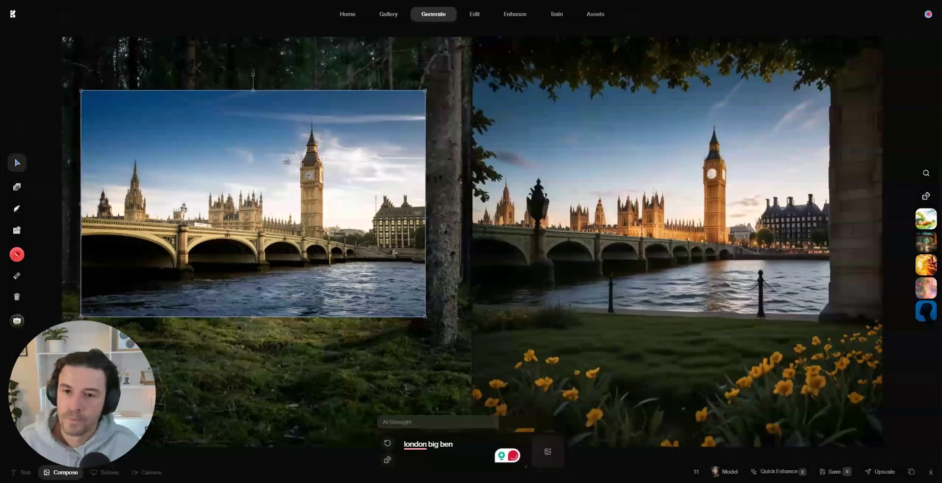
pyautogui.rightClick(289, 163)
pyautogui.click(304, 171)
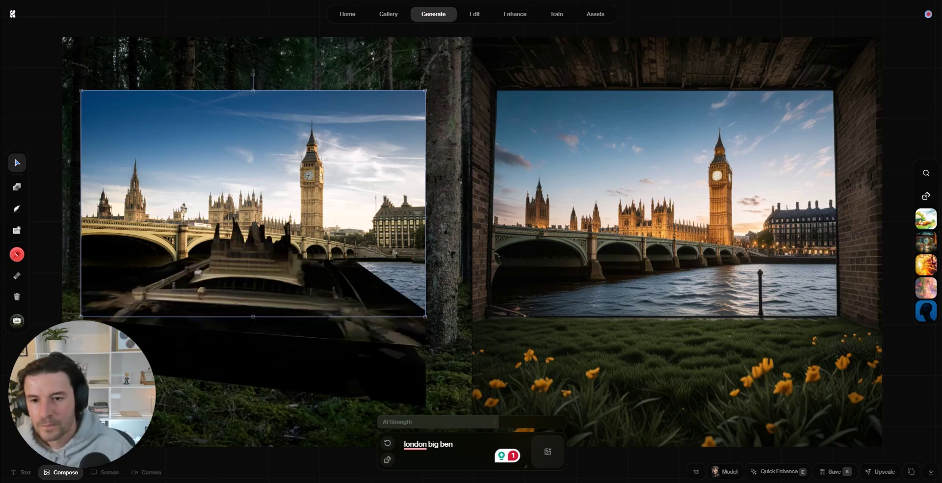
# Delete the London photo, rotate the 3D model through Big Ben views, lower AI strength, then delete it
pyautogui.press('Delete')
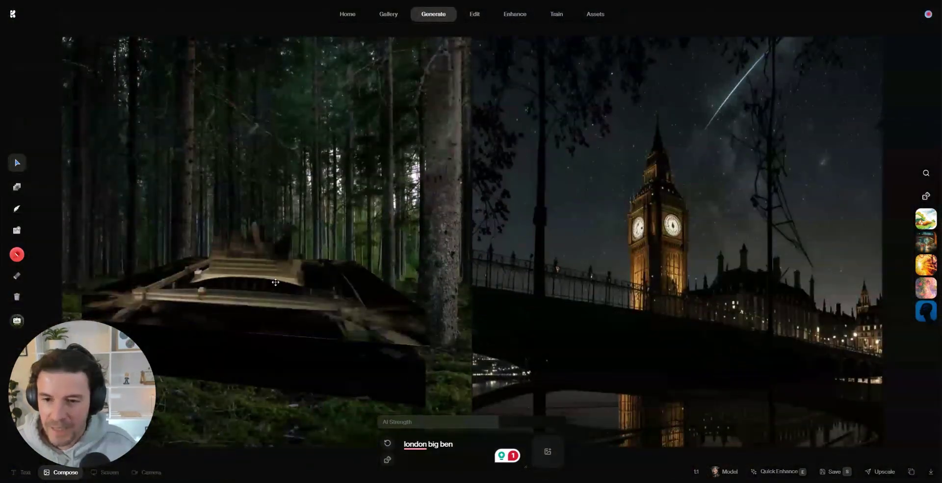
pyautogui.click(227, 253)
pyautogui.moveTo(226, 254); pyautogui.dragTo(363, 280)
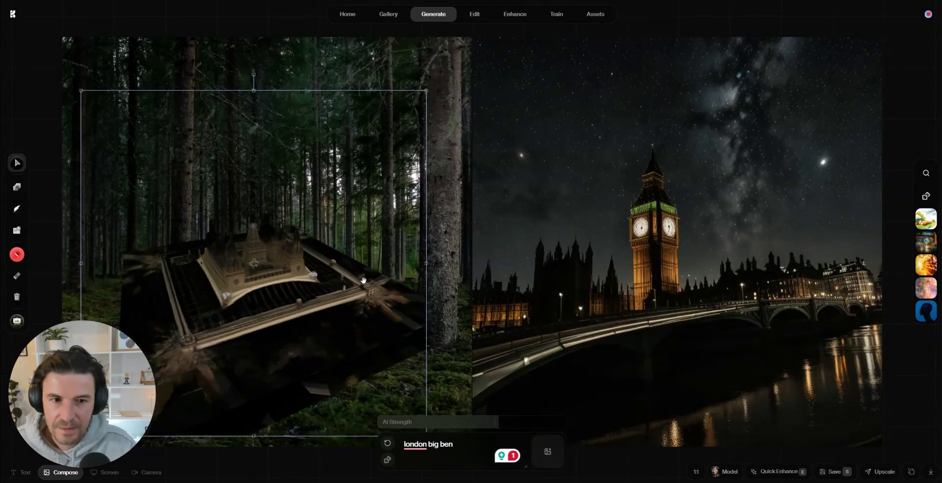
pyautogui.moveTo(363, 280); pyautogui.dragTo(359, 371)
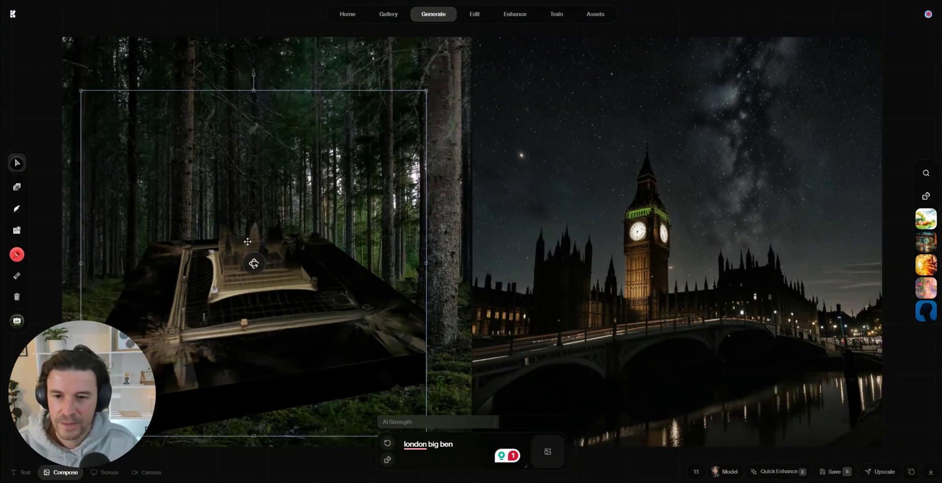
pyautogui.moveTo(254, 265); pyautogui.dragTo(259, 273)
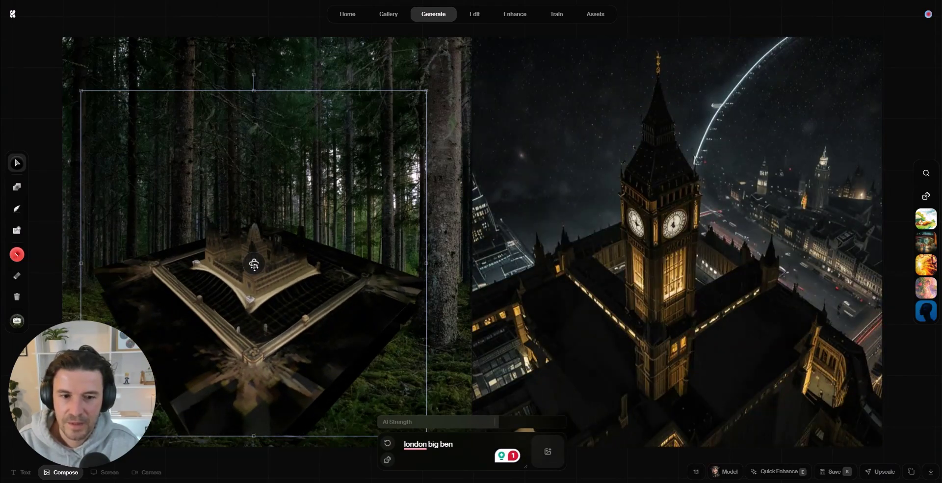
pyautogui.moveTo(491, 424); pyautogui.dragTo(430, 423)
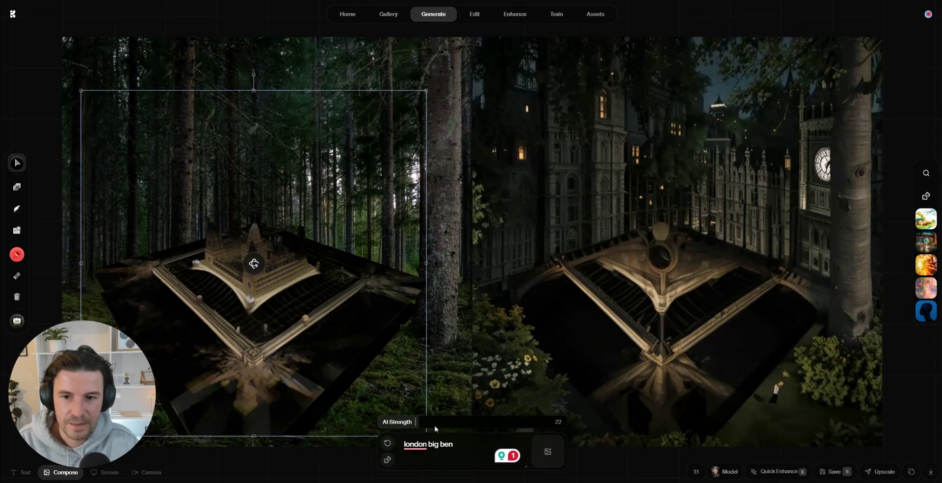
pyautogui.press('Delete')
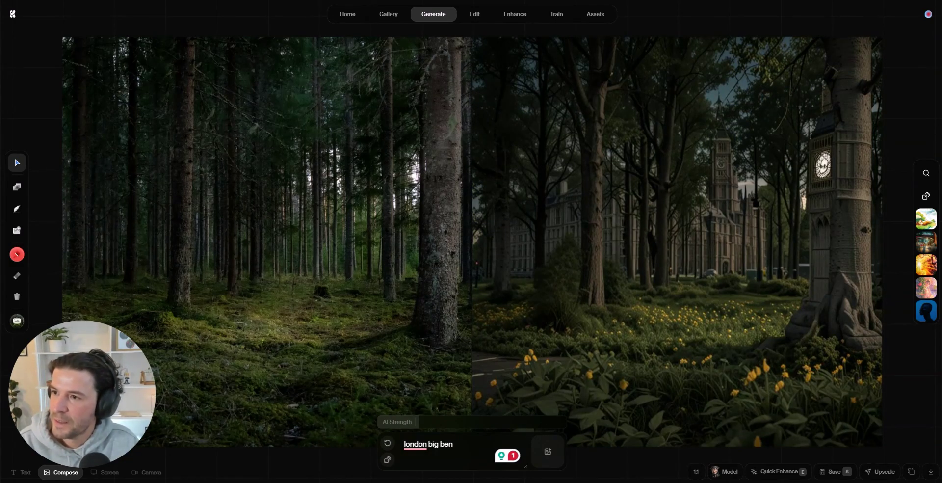
# Add the Baby Yoda image and change the prompt to 'baby yoda'
pyautogui.moveTo(198, 153); pyautogui.dragTo(291, 222)
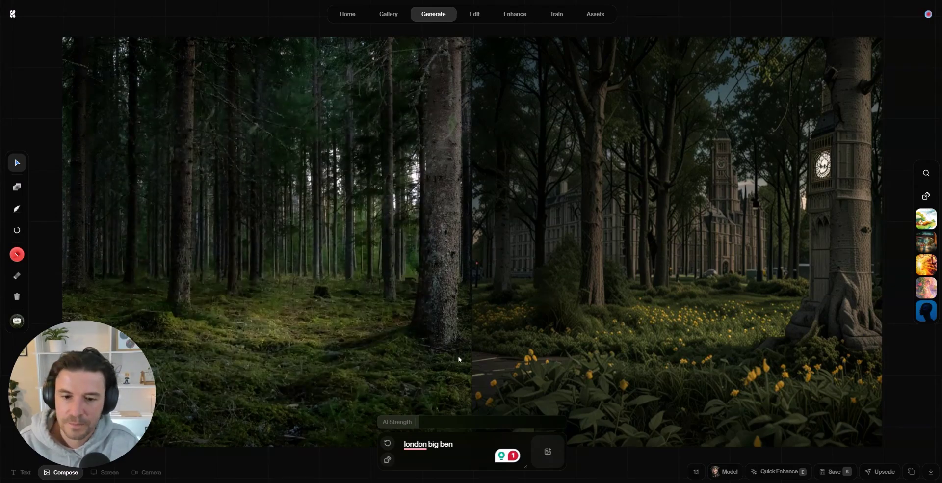
pyautogui.hotkey('ctrl', 'a')
pyautogui.write('bay')
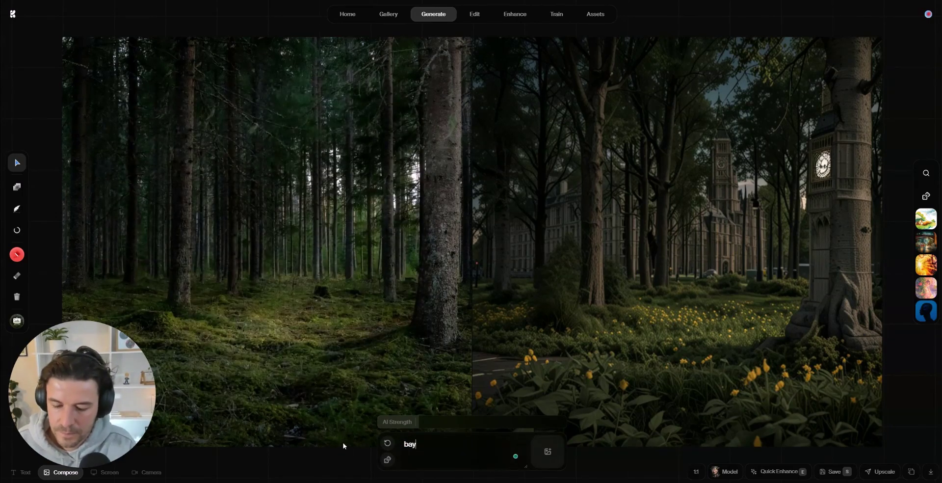
pyautogui.press('BackSpace')
pyautogui.write('by')
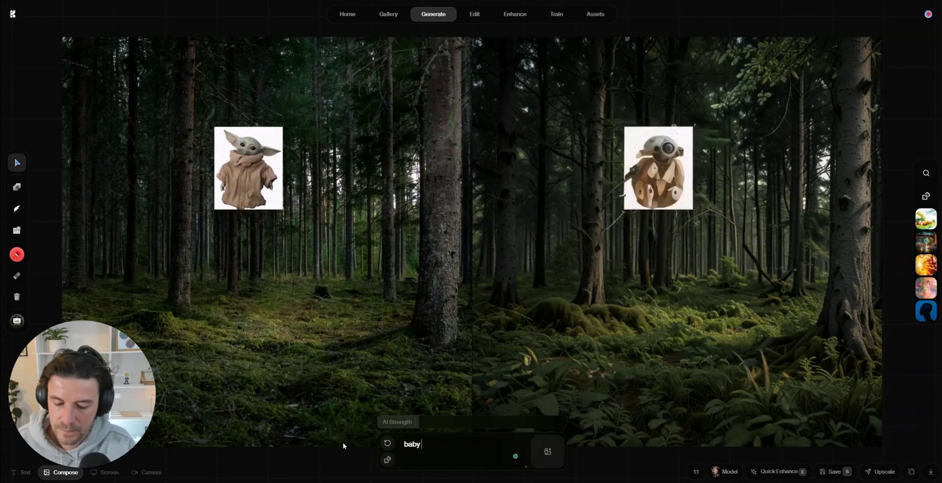
pyautogui.write(' yoda')
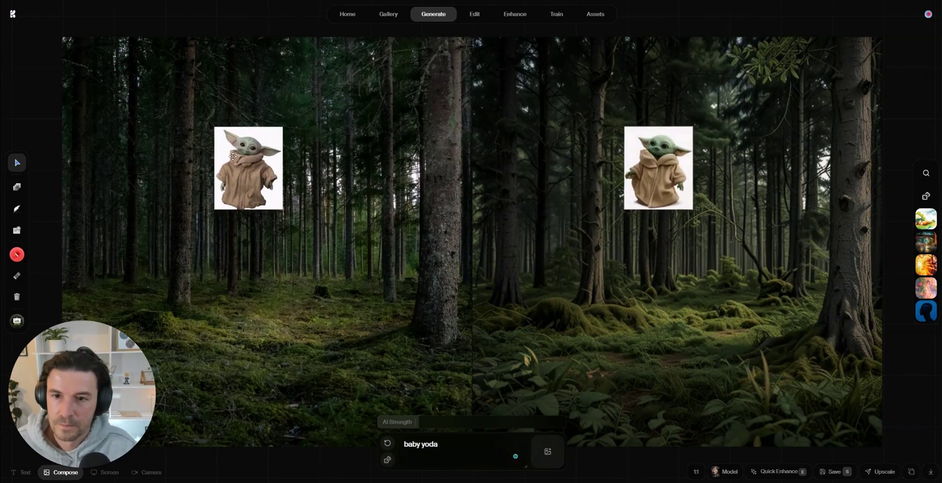
# Enlarge the Baby Yoda image, convert it to 3D, and select the model
pyautogui.moveTo(284, 210); pyautogui.dragTo(421, 376)
pyautogui.rightClick(349, 198)
pyautogui.click(385, 206)
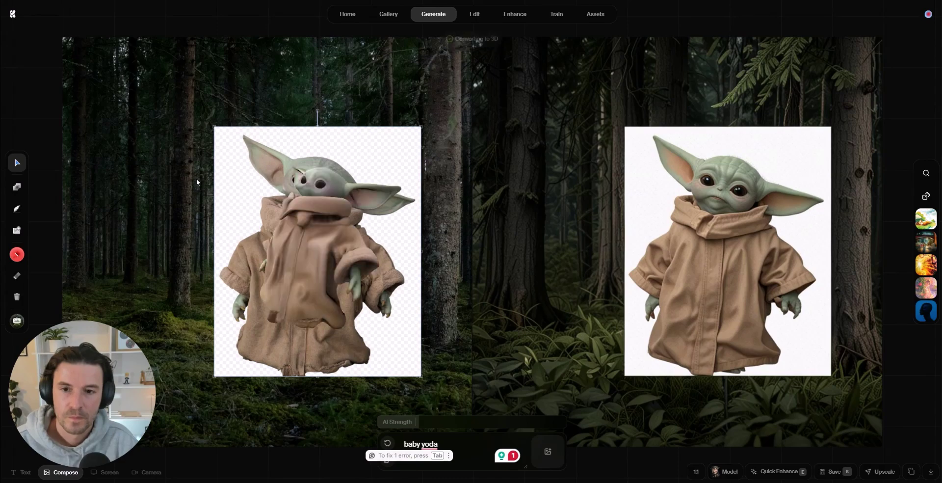
pyautogui.click(314, 231)
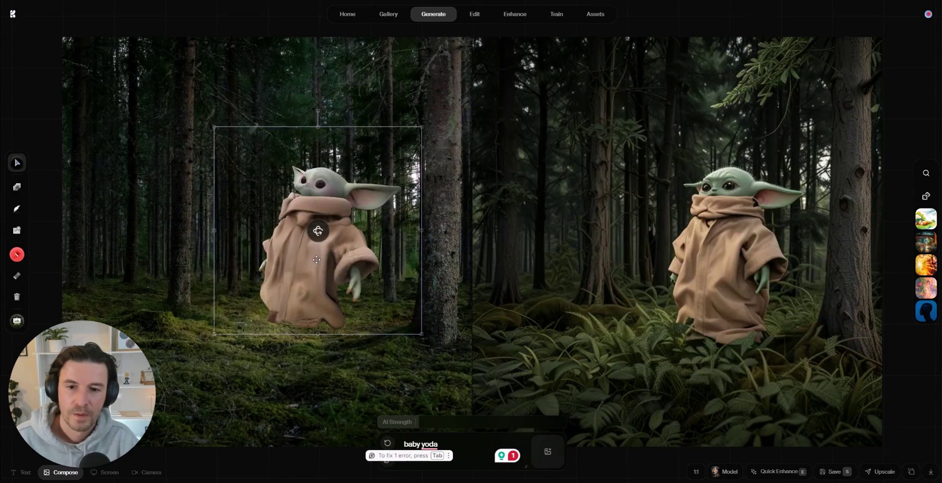
# Spin the 3D Baby Yoda through six poses, including sideways, front-facing and side views
pyautogui.moveTo(318, 234)
pyautogui.mouseDown()
pyautogui.moveTo(367, 236)
pyautogui.moveTo(314, 230)
pyautogui.moveTo(360, 221)
pyautogui.moveTo(349, 242)
pyautogui.mouseUp()
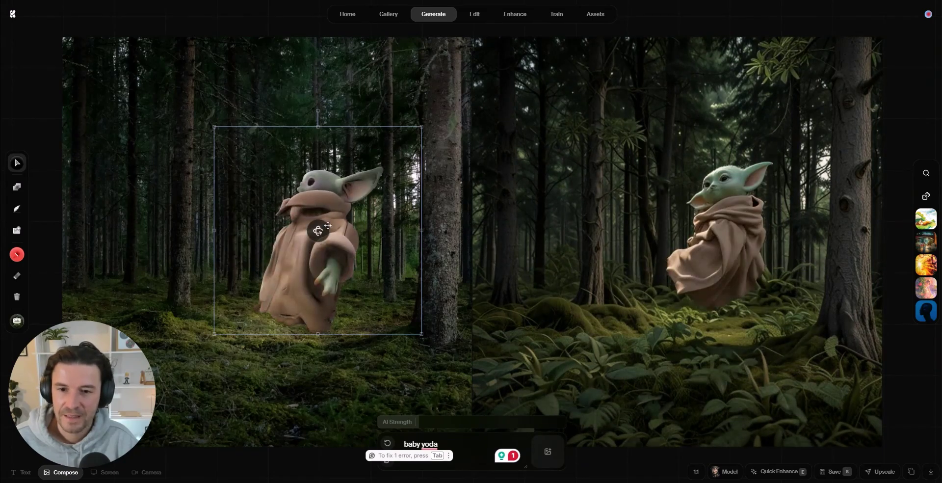
pyautogui.moveTo(318, 230); pyautogui.dragTo(300, 222)
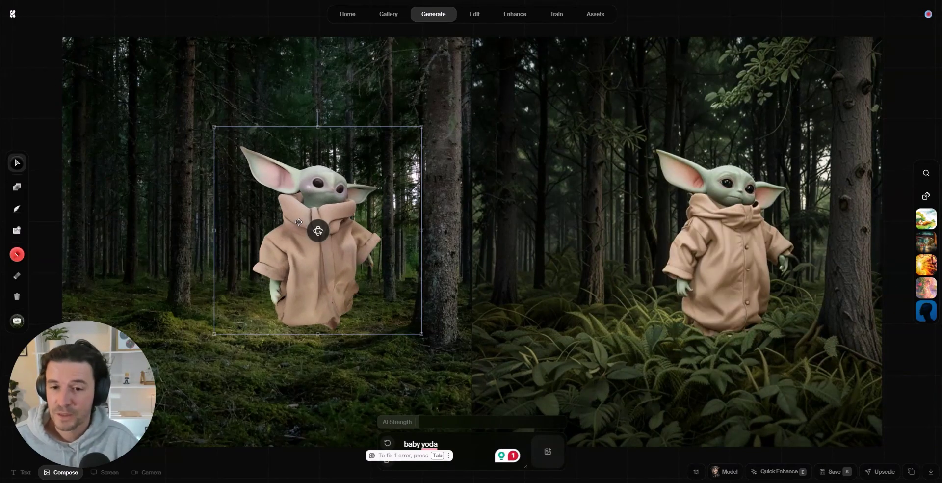
pyautogui.moveTo(300, 222); pyautogui.dragTo(305, 241)
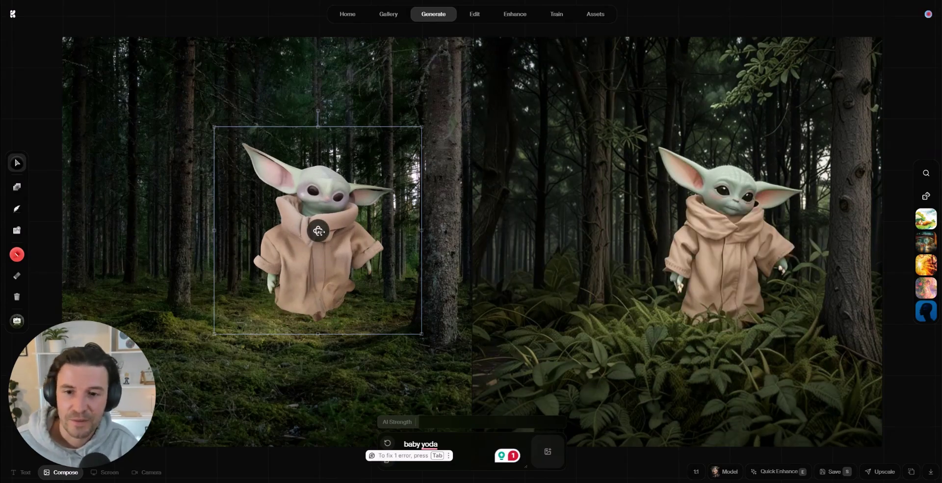
pyautogui.moveTo(318, 230); pyautogui.dragTo(352, 234)
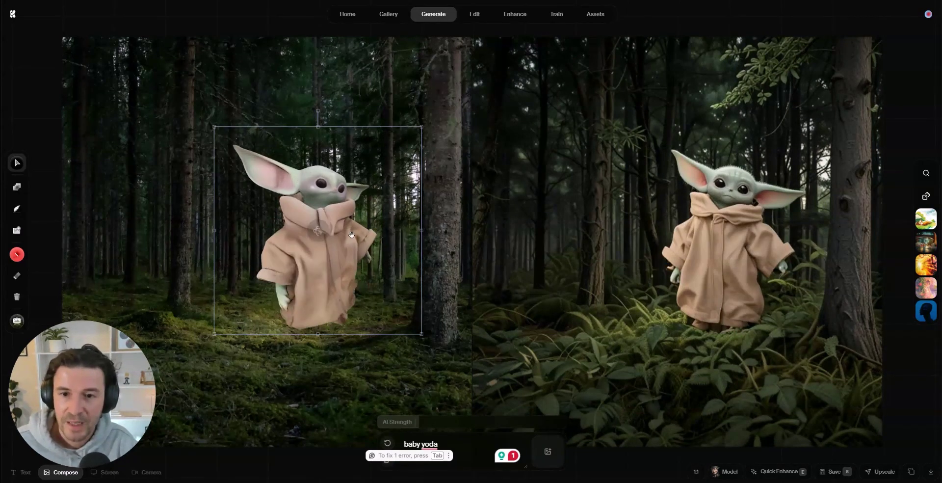
pyautogui.moveTo(318, 230)
pyautogui.mouseDown()
pyautogui.moveTo(320, 237)
pyautogui.moveTo(325, 221)
pyautogui.moveTo(320, 235)
pyautogui.mouseUp()
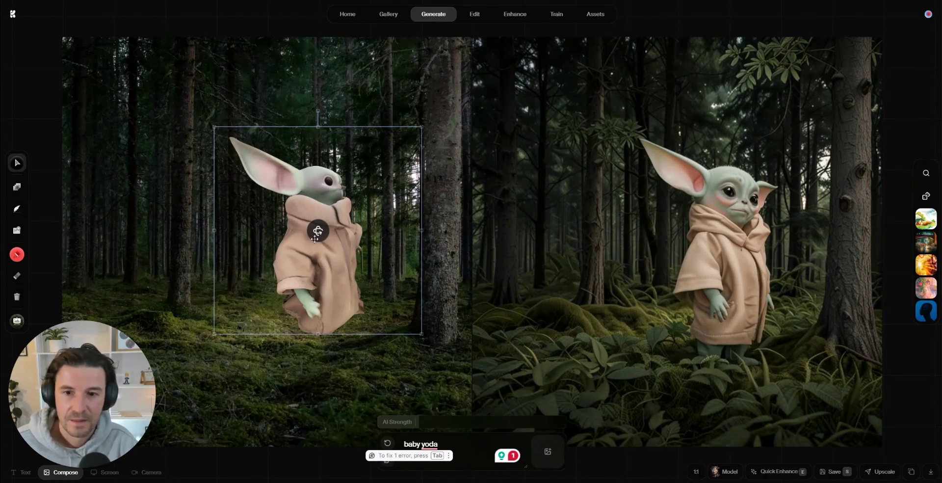
pyautogui.moveTo(316, 237); pyautogui.dragTo(319, 233)
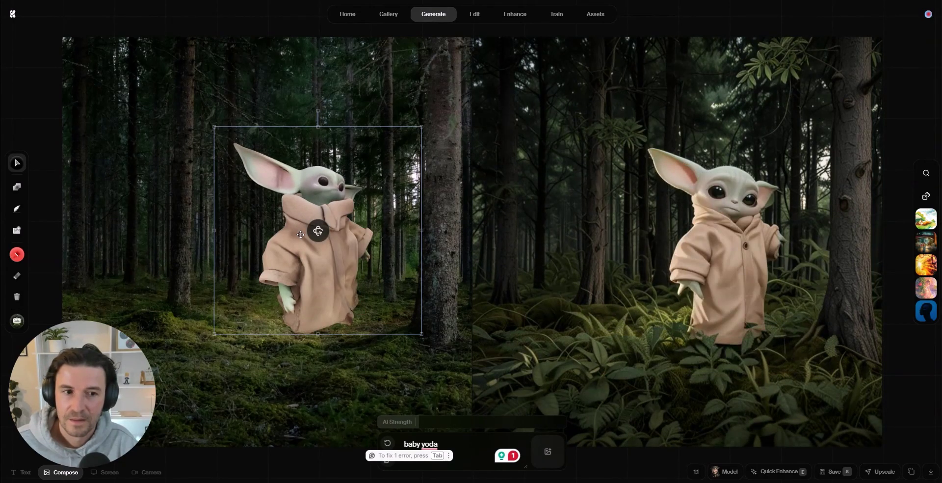
# Set the prompt to 'Playstation 1 controller', enlarge the controller image, and convert it to 3D
pyautogui.write('Play')
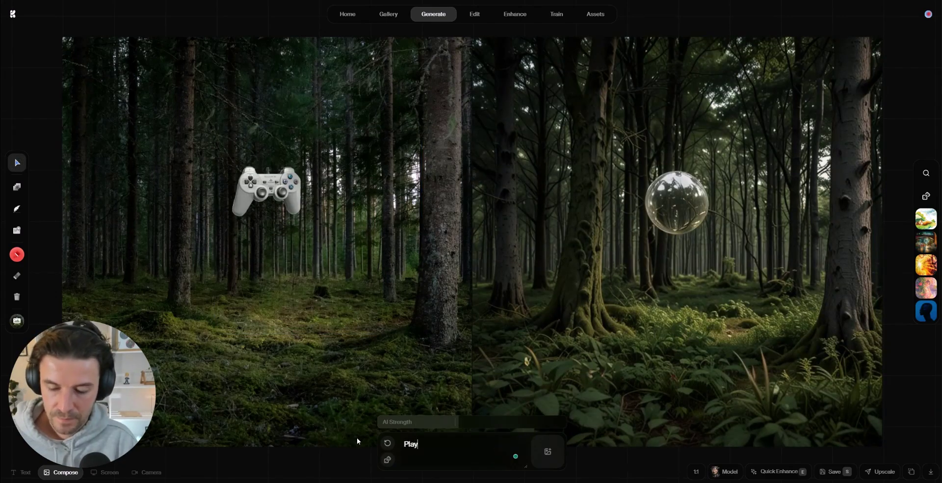
pyautogui.write('station')
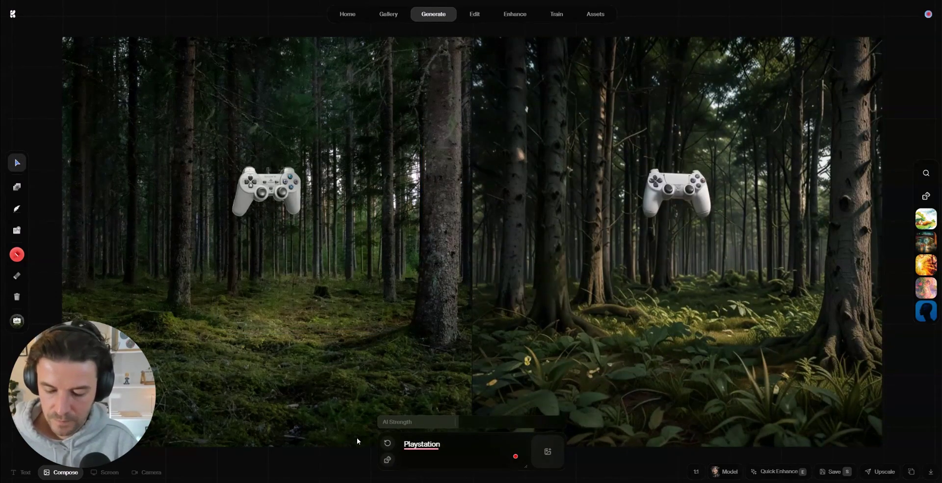
pyautogui.write(' controller')
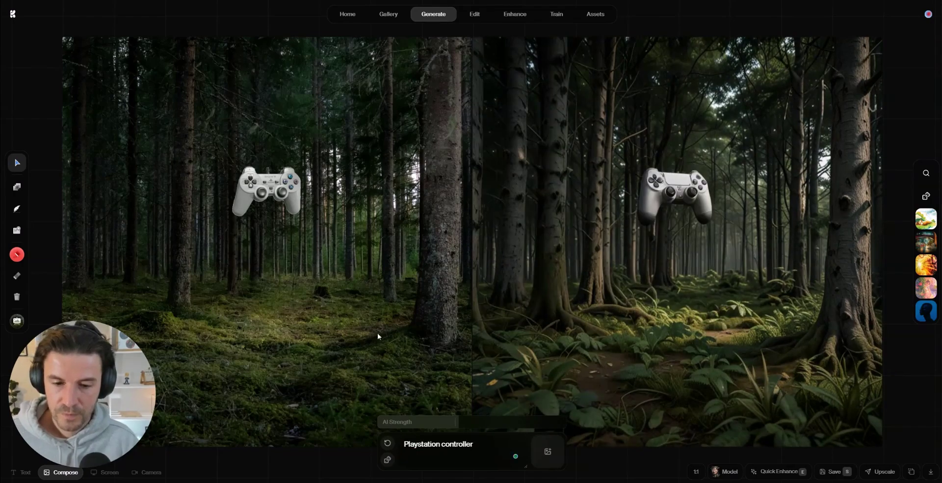
pyautogui.click(269, 196)
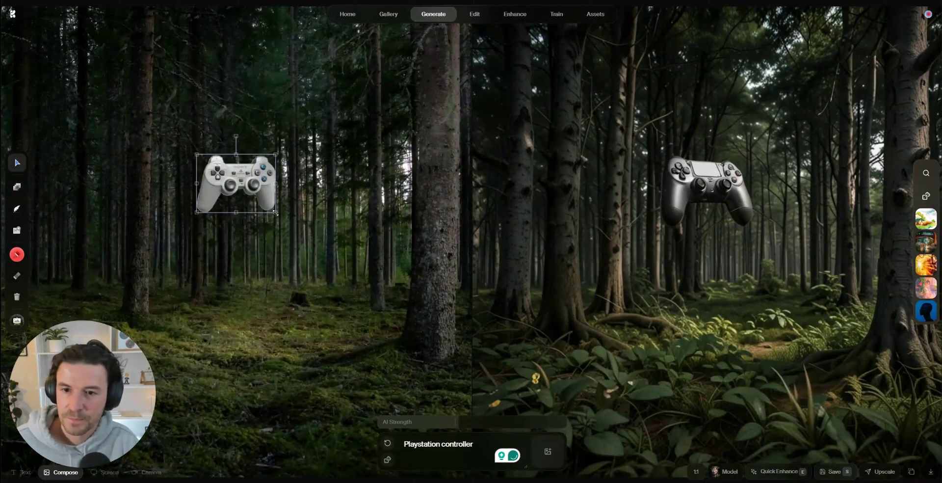
pyautogui.moveTo(275, 212); pyautogui.dragTo(438, 333)
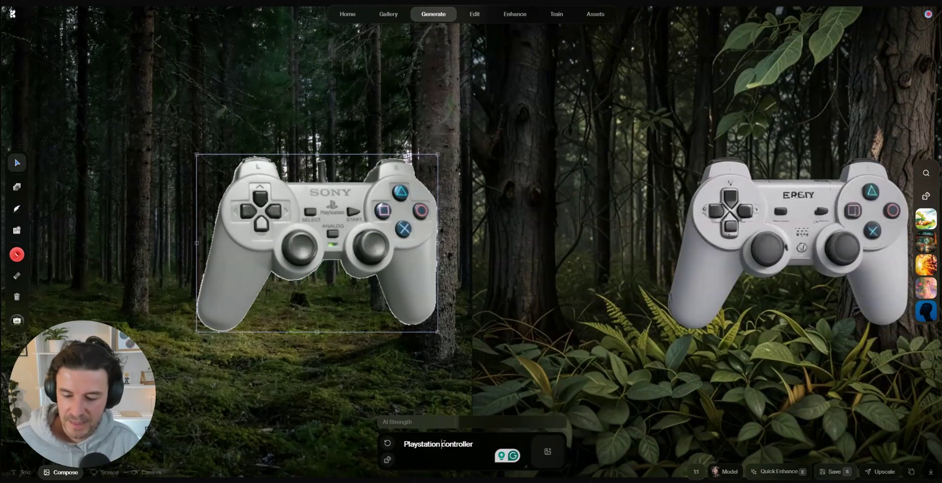
pyautogui.write('1')
pyautogui.rightClick(399, 193)
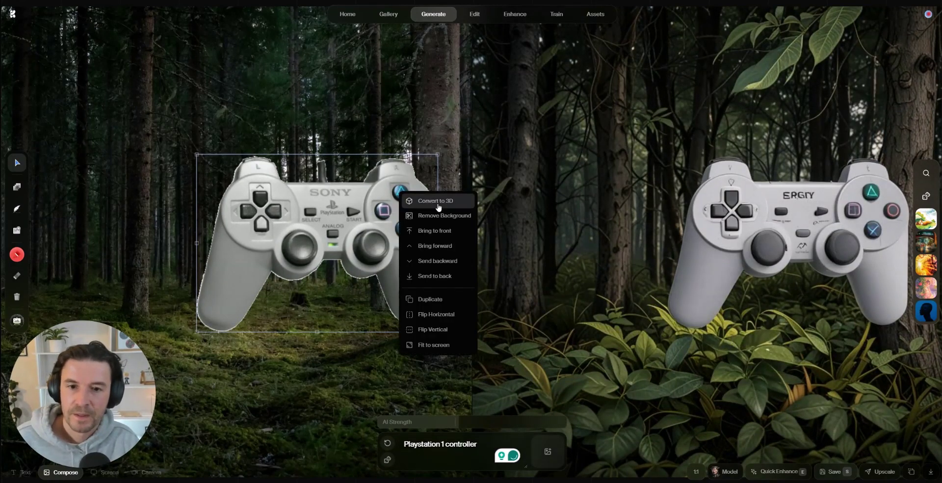
pyautogui.click(422, 201)
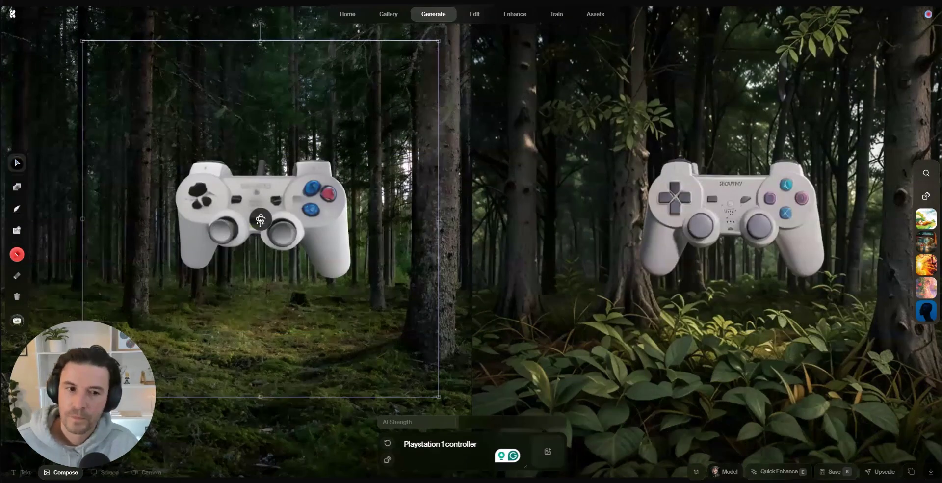
# Rotate the 3D controller sideways, generate two render variations, and raise AI strength from 32 to 47
pyautogui.moveTo(298, 189)
pyautogui.mouseDown()
pyautogui.moveTo(298, 219)
pyautogui.moveTo(319, 228)
pyautogui.mouseUp()
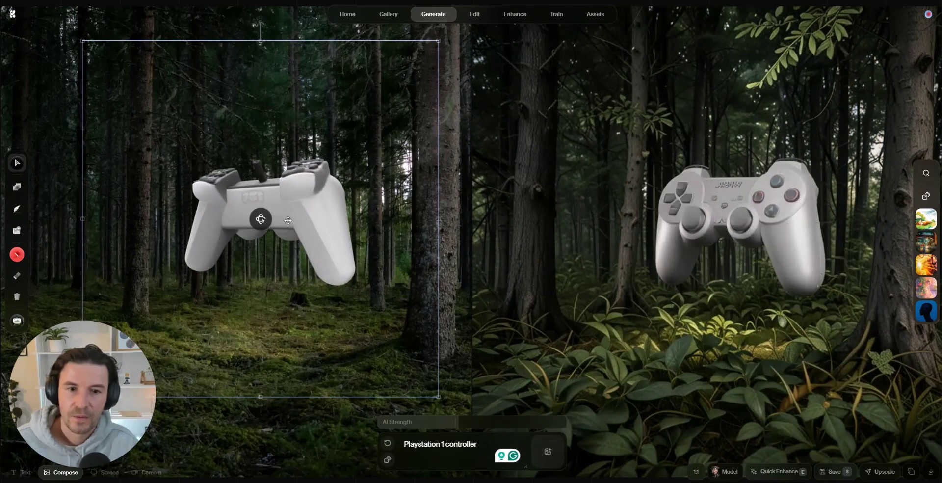
pyautogui.moveTo(261, 219)
pyautogui.mouseDown()
pyautogui.moveTo(452, 407)
pyautogui.moveTo(424, 422)
pyautogui.mouseUp()
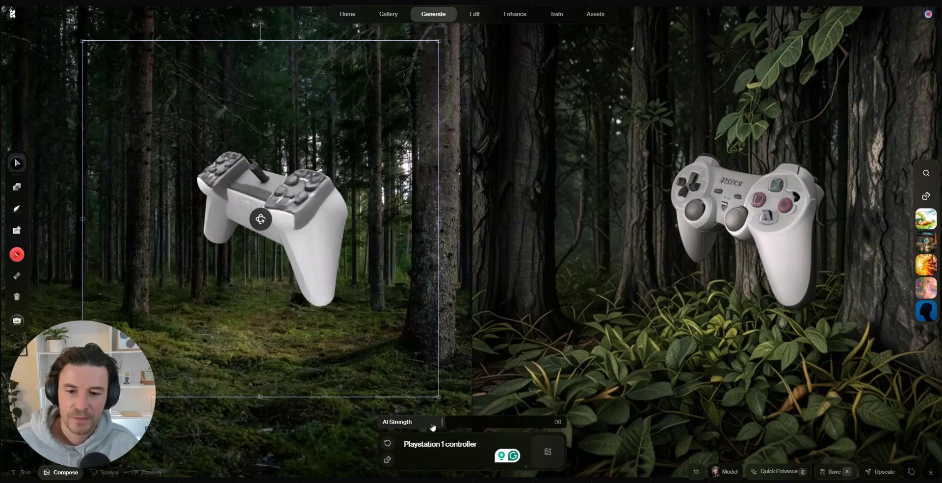
pyautogui.click(388, 444)
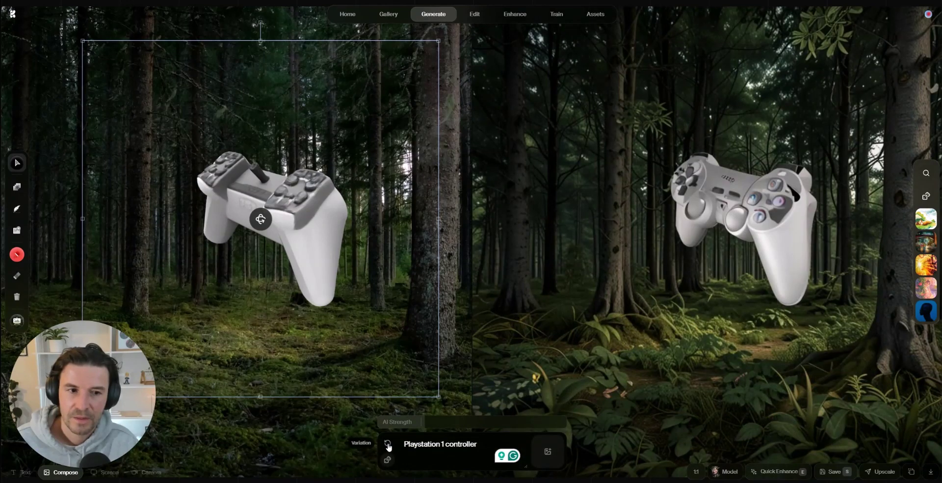
pyautogui.click(388, 445)
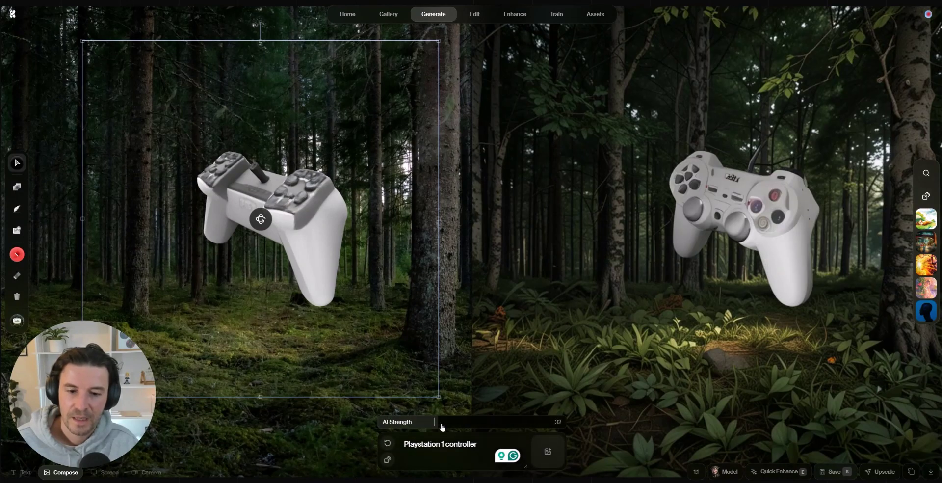
pyautogui.moveTo(442, 427); pyautogui.dragTo(466, 423)
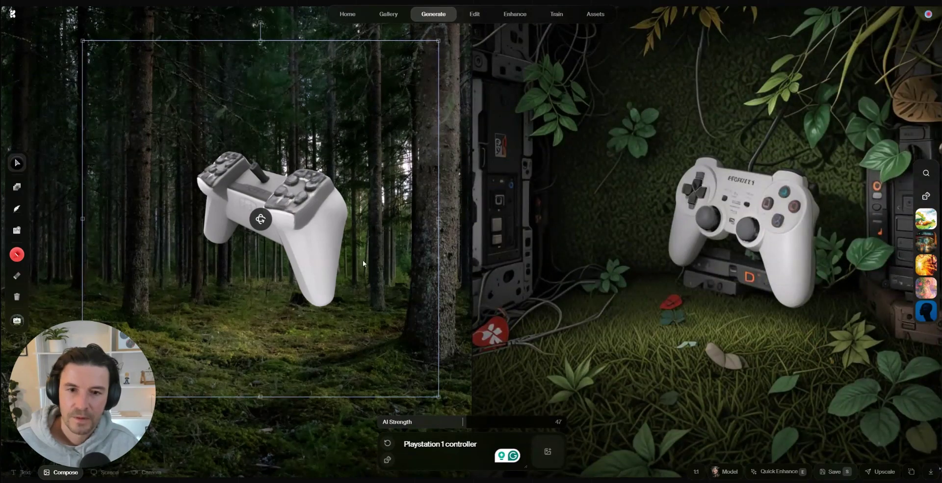
# Turn the 3D controller to face front, then tilt it to an angled view
pyautogui.moveTo(261, 219); pyautogui.dragTo(331, 223)
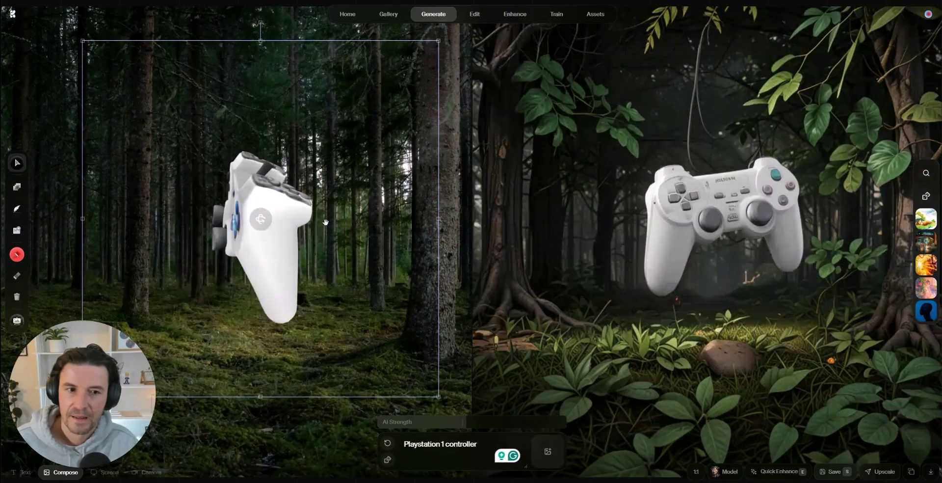
pyautogui.moveTo(260, 219)
pyautogui.mouseDown()
pyautogui.moveTo(252, 190)
pyautogui.moveTo(261, 244)
pyautogui.mouseUp()
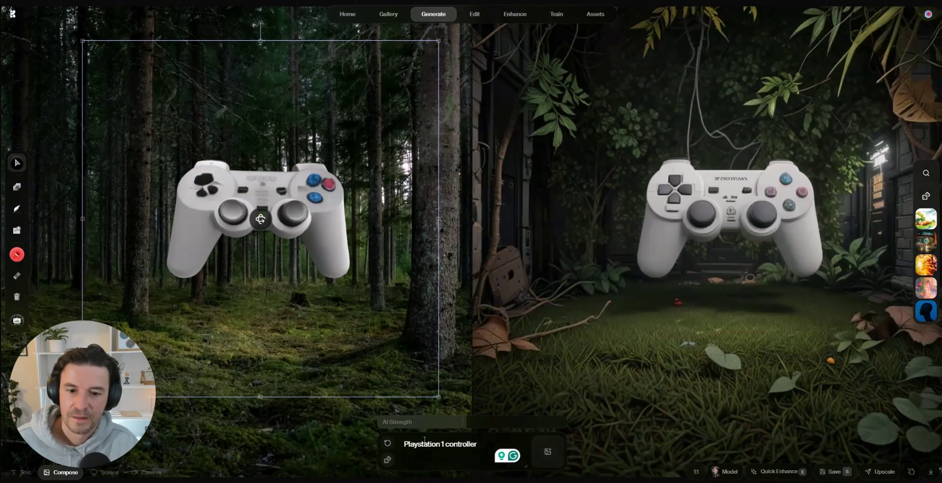
pyautogui.moveTo(425, 422)
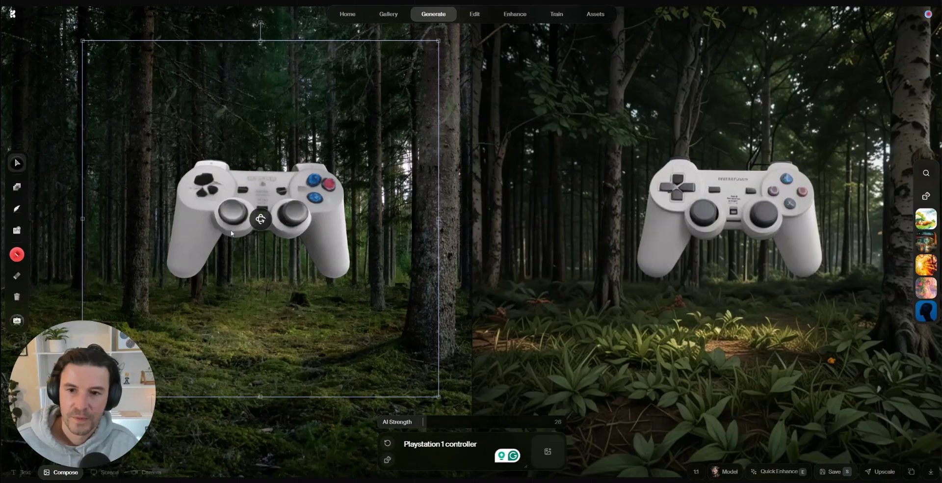
pyautogui.moveTo(274, 231); pyautogui.dragTo(302, 247)
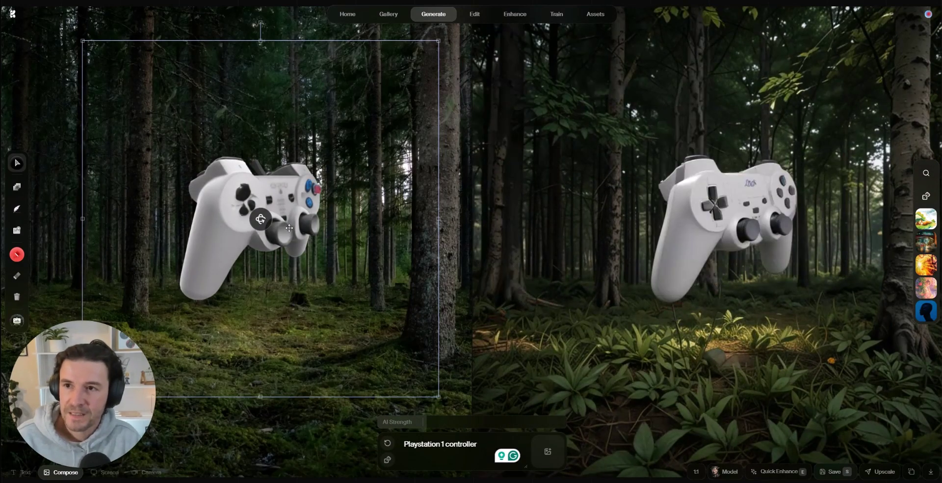